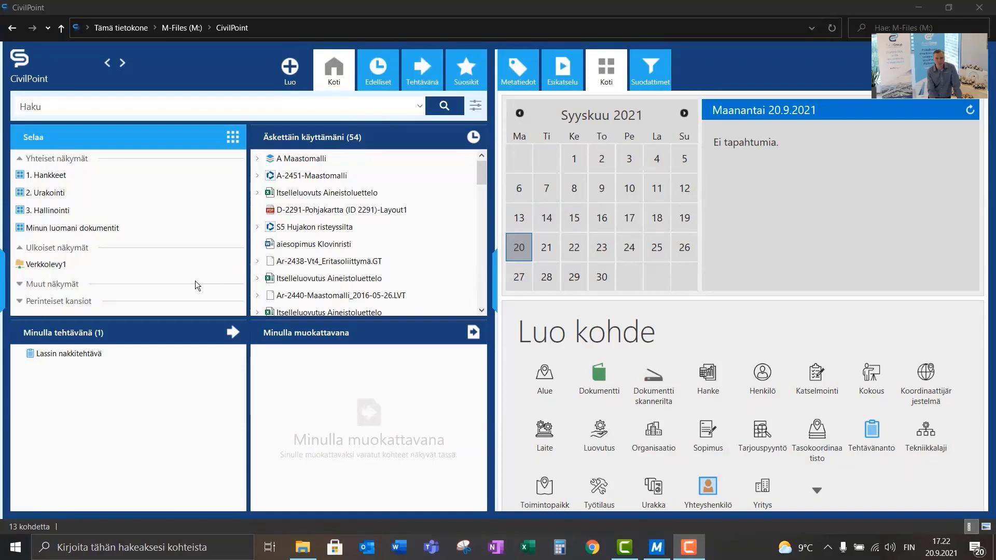
{"action": "left_click", "coordinate": [62, 176]}
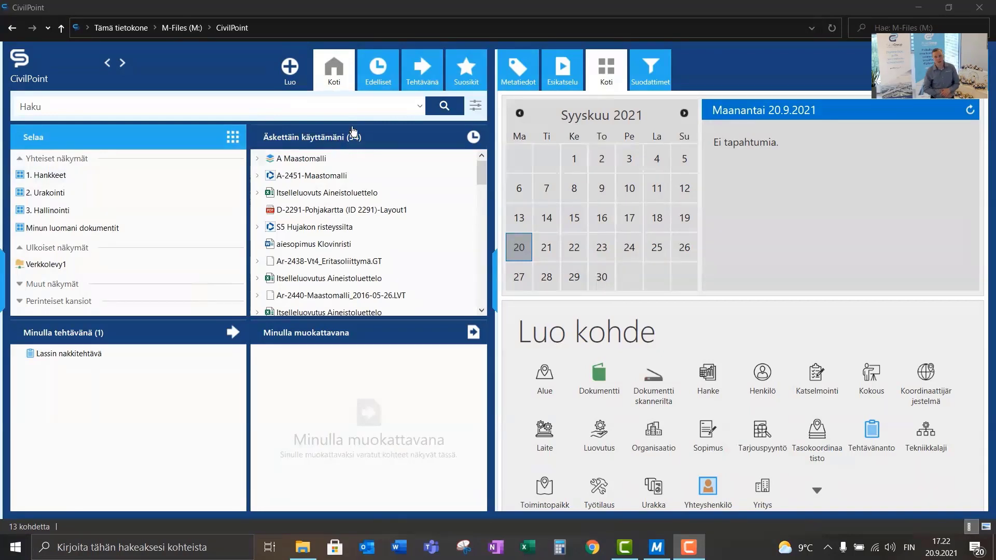
{"action": "left_click", "coordinate": [475, 73]}
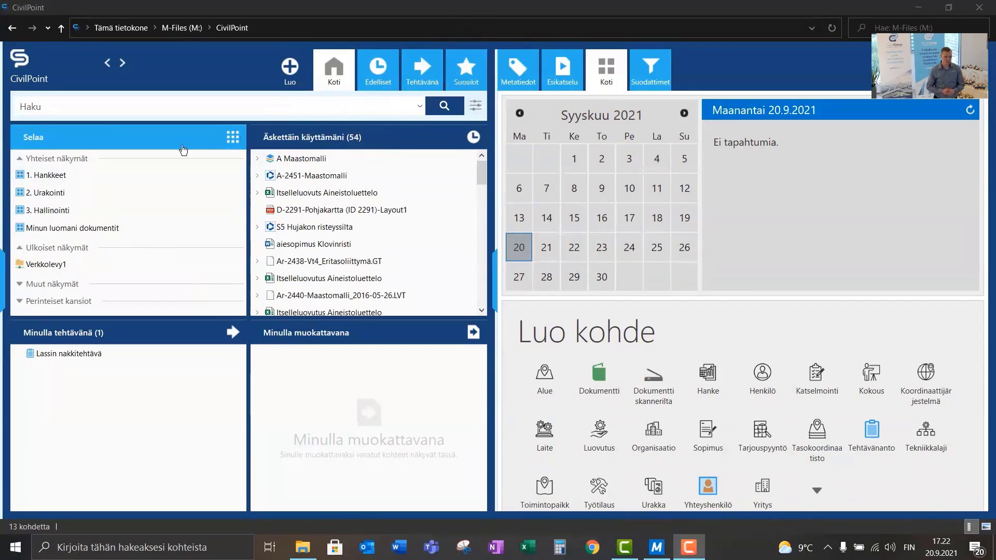
{"action": "left_click", "coordinate": [45, 265]}
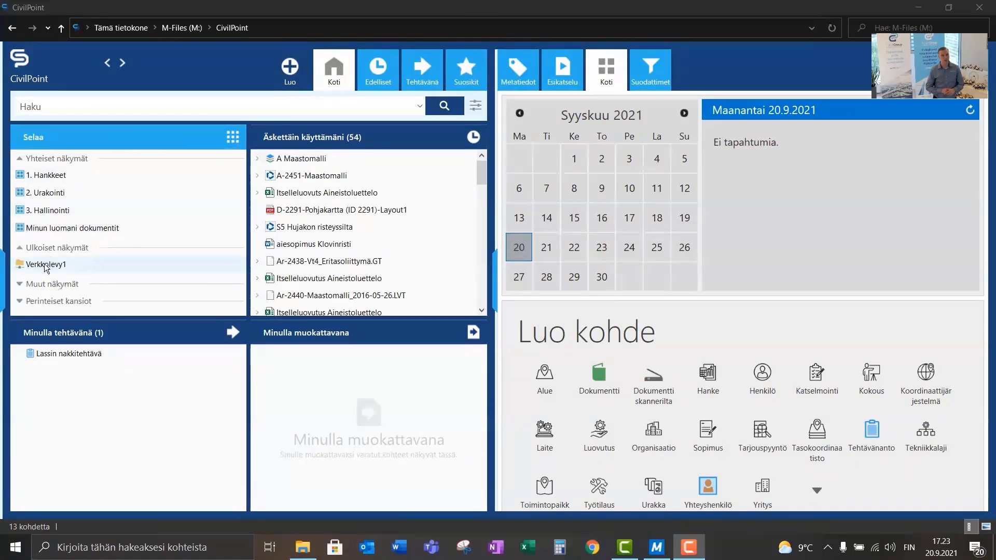
Step: Open the A Maastomalli folder of project Maantie 167 in the 1. Hankkeet view, under 03 Lähtötietoaineisto and 32 Lähtötieto
{"action": "double_click", "coordinate": [65, 179]}
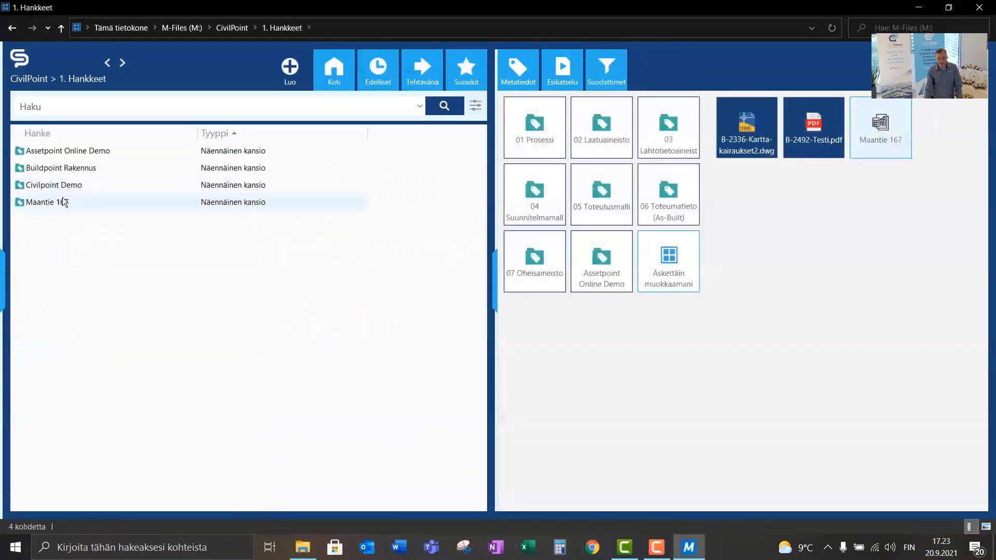
{"action": "double_click", "coordinate": [58, 203]}
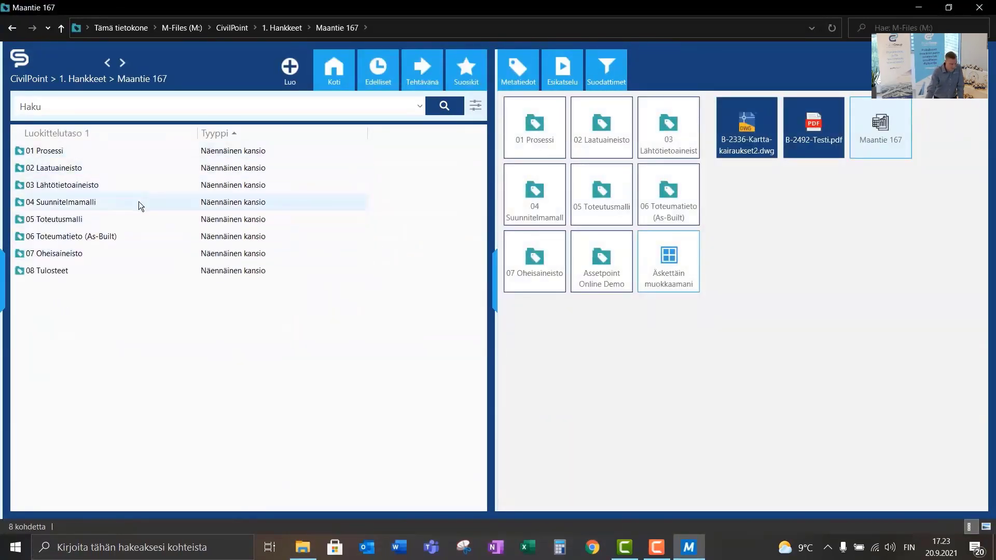
{"action": "double_click", "coordinate": [88, 189]}
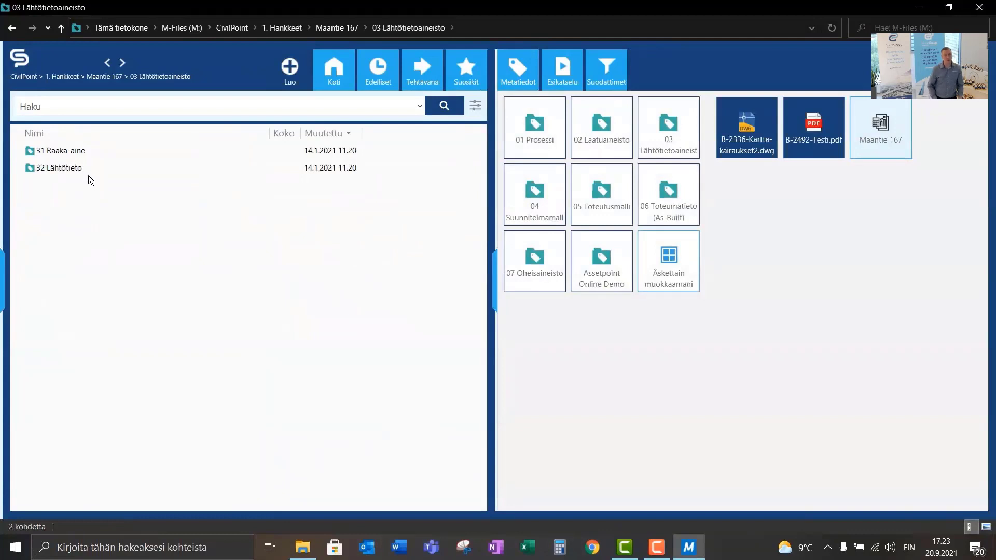
{"action": "double_click", "coordinate": [78, 169]}
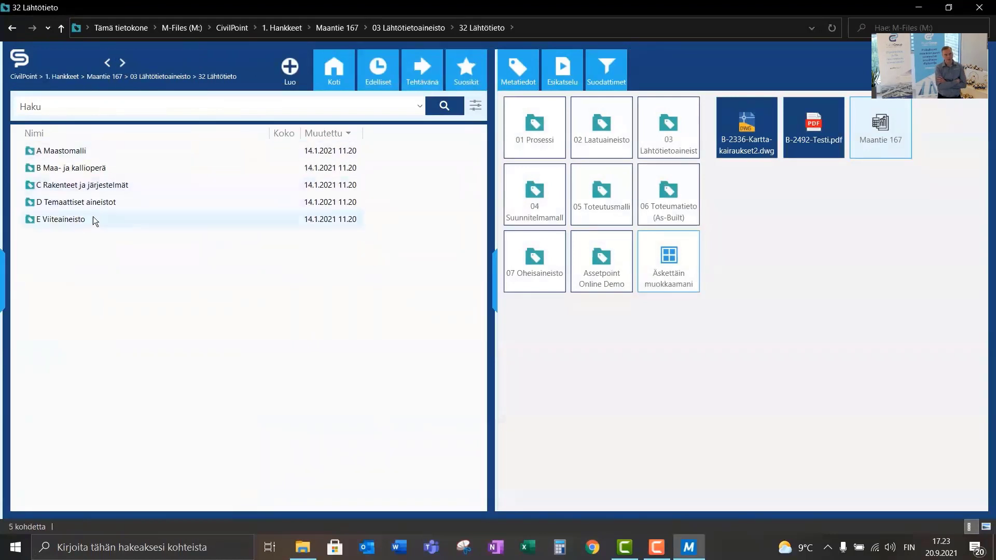
{"action": "left_click", "coordinate": [80, 152]}
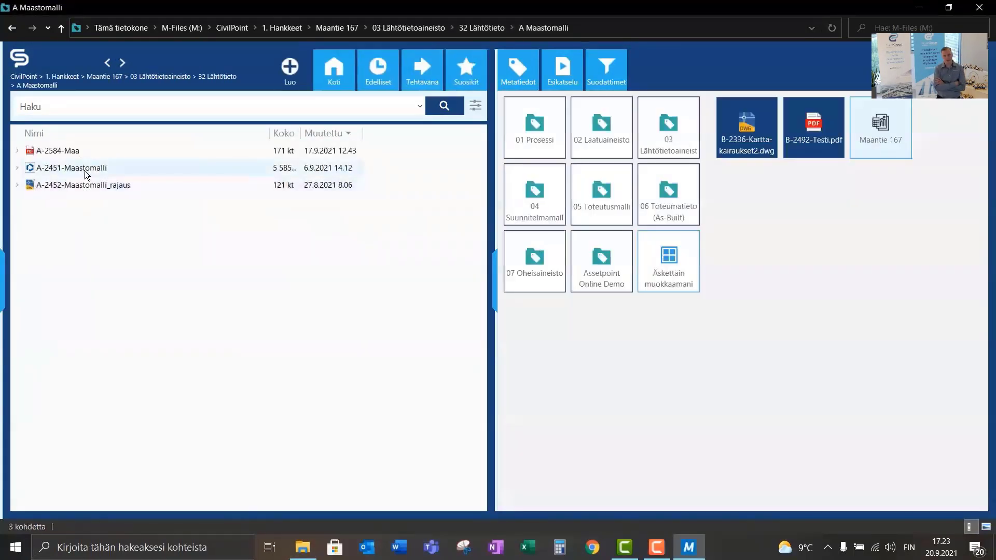
Step: View the metadata of A-2451-Maastomalli and expand its relationships down to the linked documents
{"action": "left_click", "coordinate": [85, 169]}
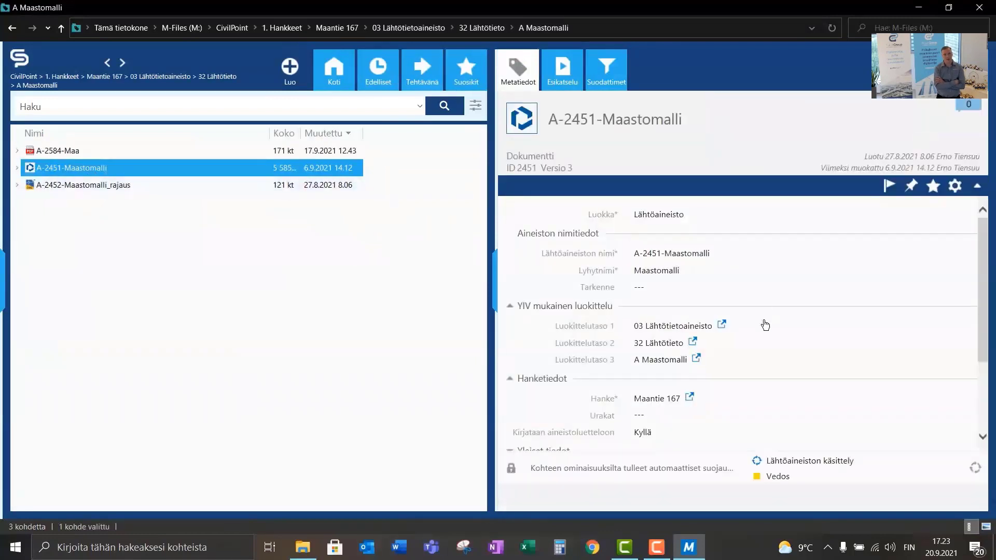
{"action": "left_click", "coordinate": [17, 168]}
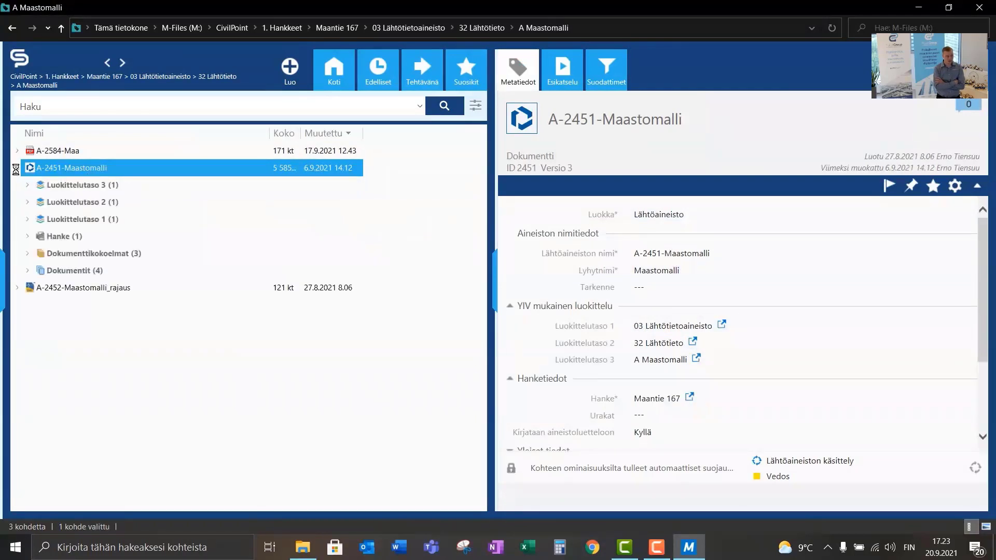
{"action": "left_click", "coordinate": [28, 270]}
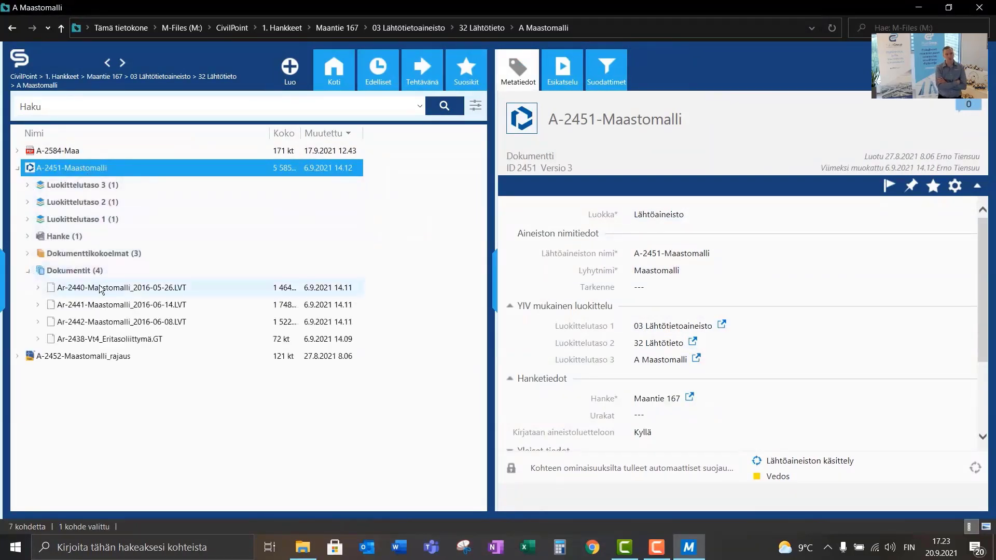
Step: Review the metadata of the source documents linked to A-2451-Maastomalli and collapse its relationships again
{"action": "left_click", "coordinate": [124, 287]}
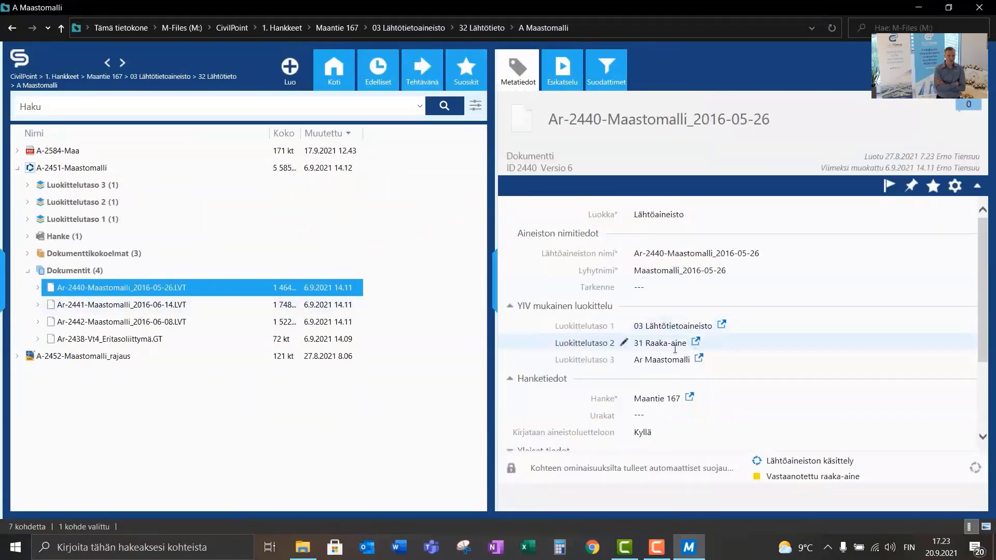
{"action": "left_click", "coordinate": [197, 306]}
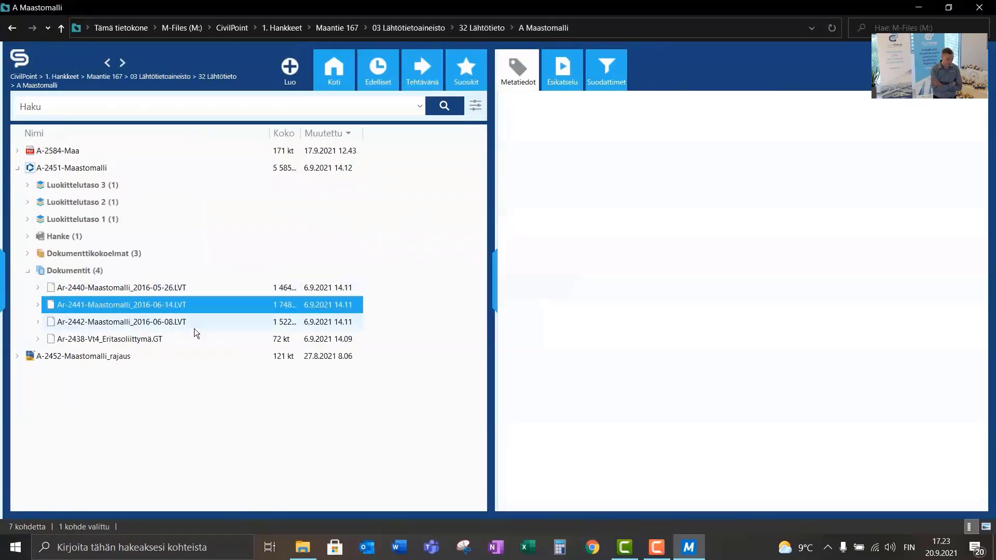
{"action": "left_click", "coordinate": [194, 328]}
{"action": "left_click", "coordinate": [166, 341]}
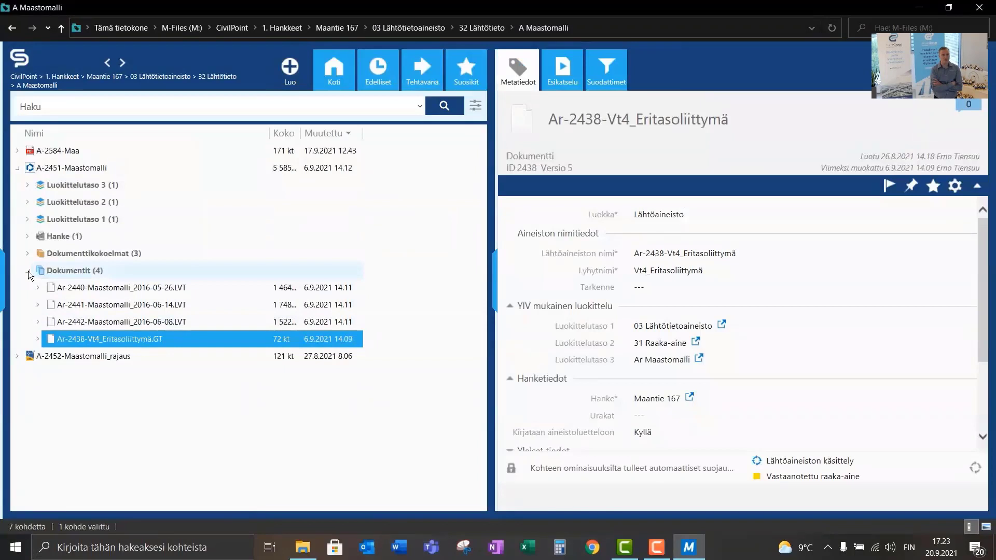
{"action": "left_click", "coordinate": [28, 271]}
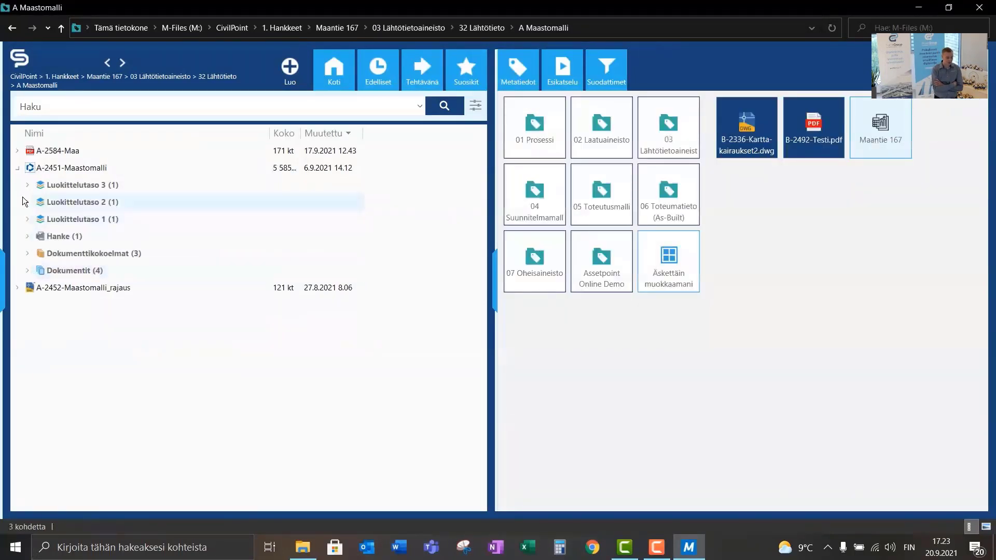
{"action": "left_click", "coordinate": [17, 169]}
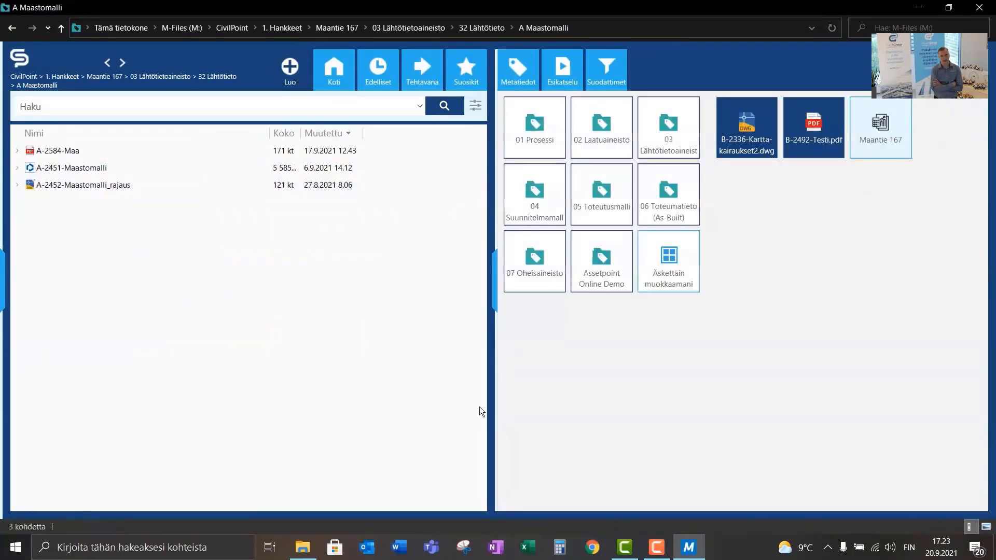
Step: Add the PDF Tiedosto 1 from the desktop's Demo folder to the A Maastomalli folder, creating it despite identical existing content
{"action": "left_click", "coordinate": [302, 547]}
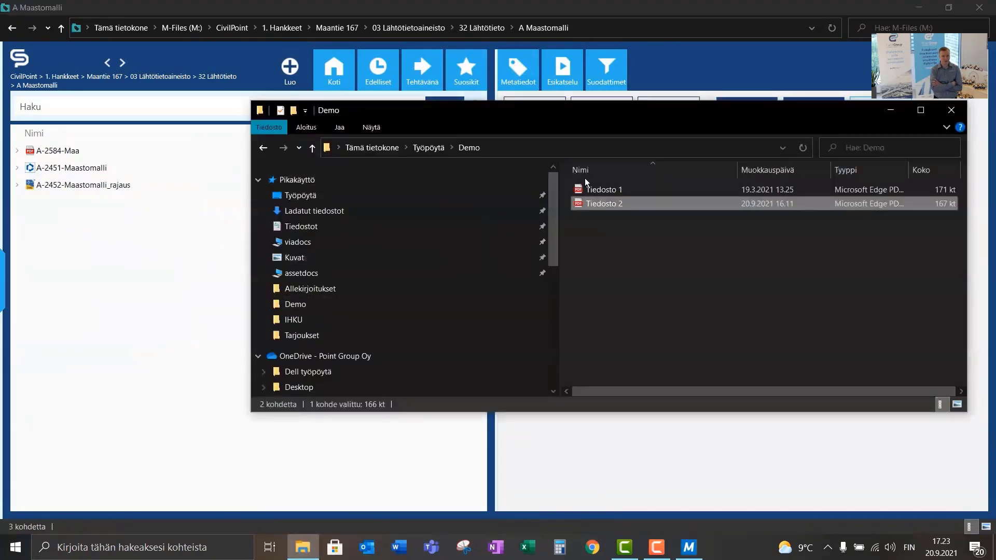
{"action": "left_click", "coordinate": [605, 189]}
{"action": "left_click_drag", "start_coordinate": [589, 192], "coordinate": [110, 291]}
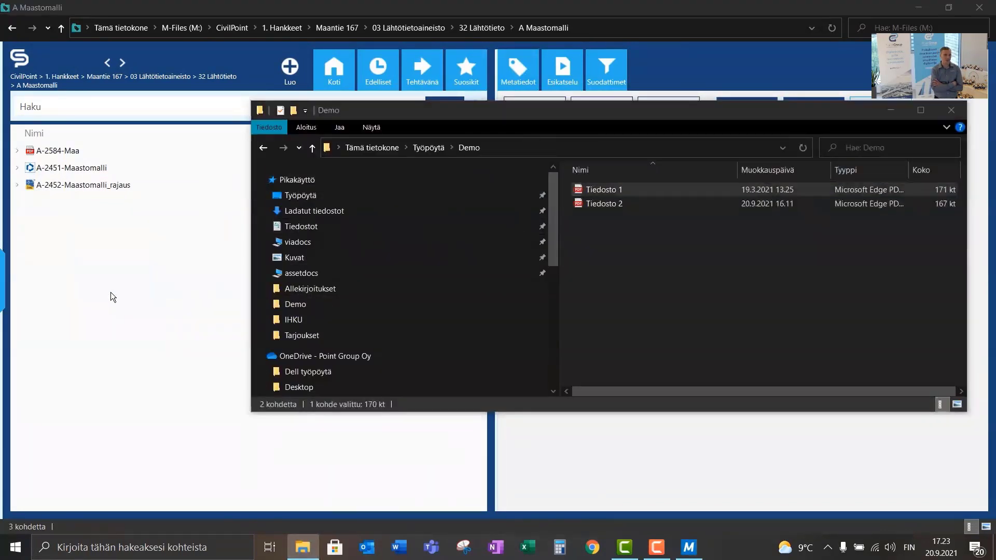
{"action": "left_click", "coordinate": [897, 114]}
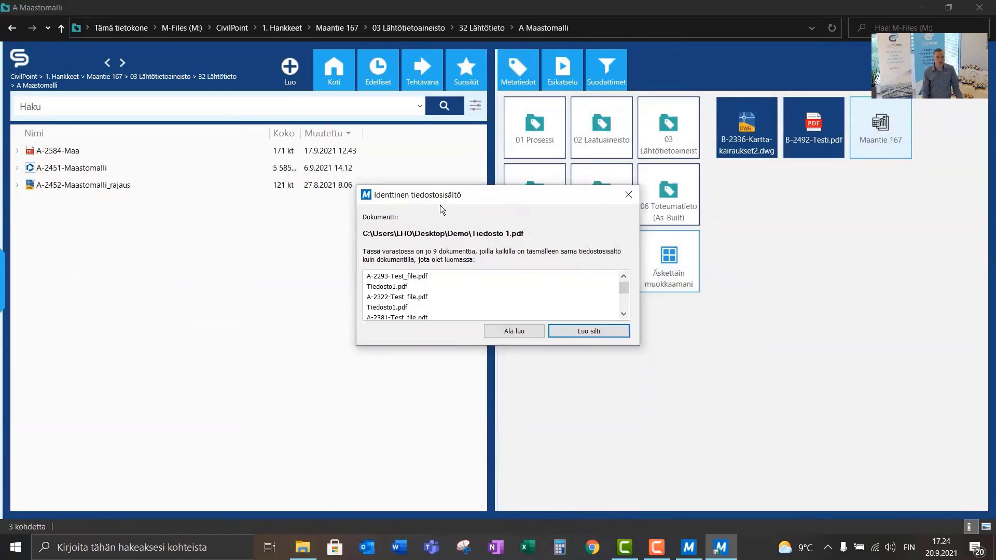
{"action": "left_click", "coordinate": [589, 332]}
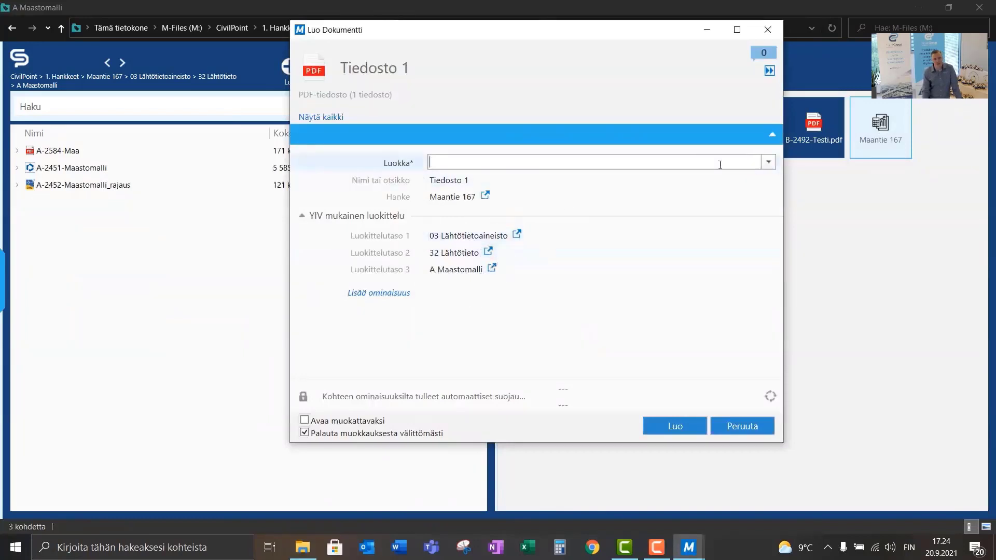
Step: Create the document with class Lähtöaineisto and short name Maa-testi
{"action": "type", "text": "Lähtö"}
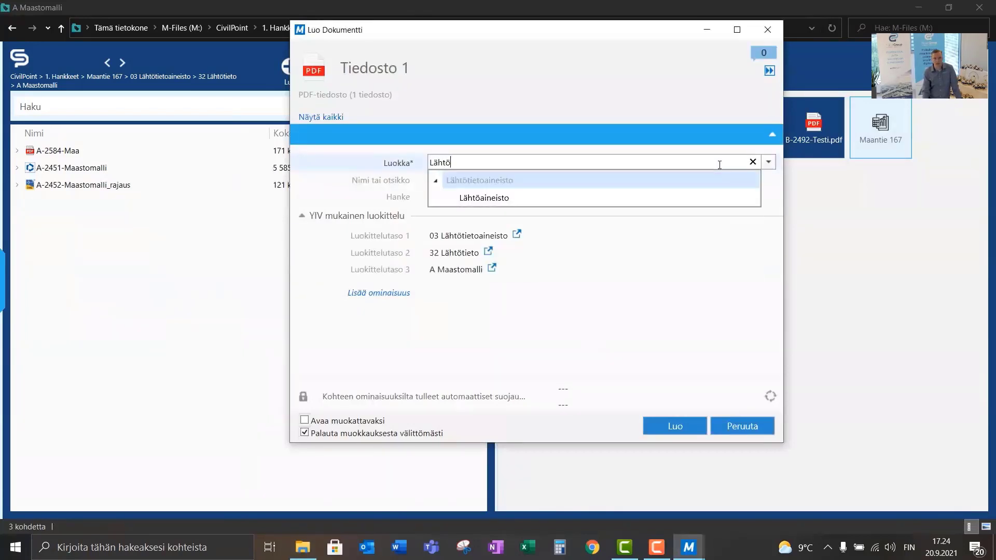
{"action": "left_click", "coordinate": [598, 201]}
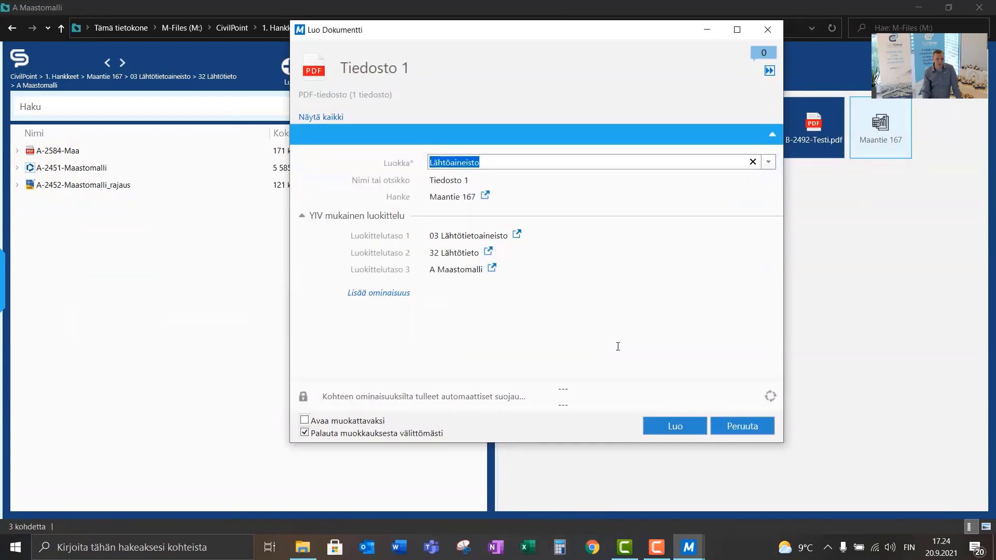
{"action": "left_click", "coordinate": [442, 220]}
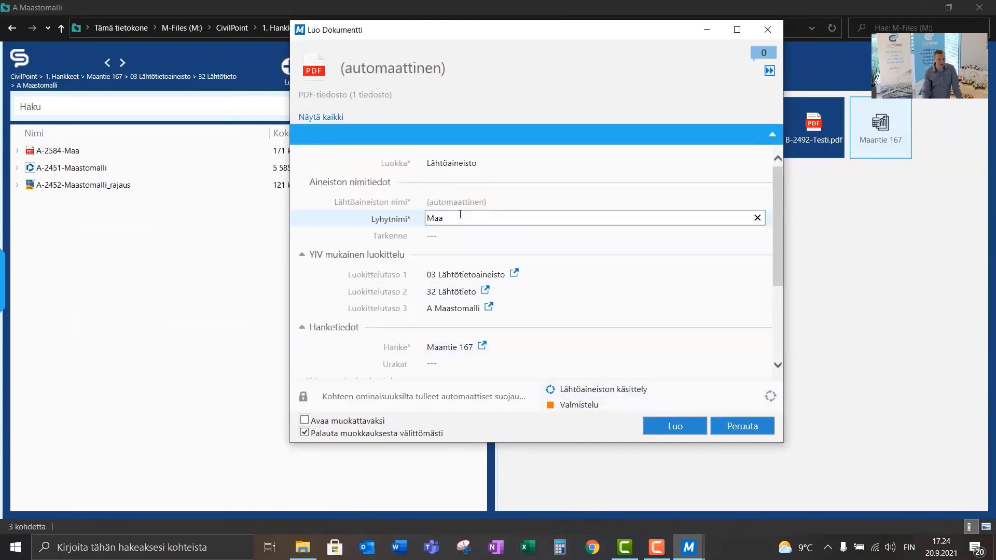
{"action": "type", "text": "Maa"}
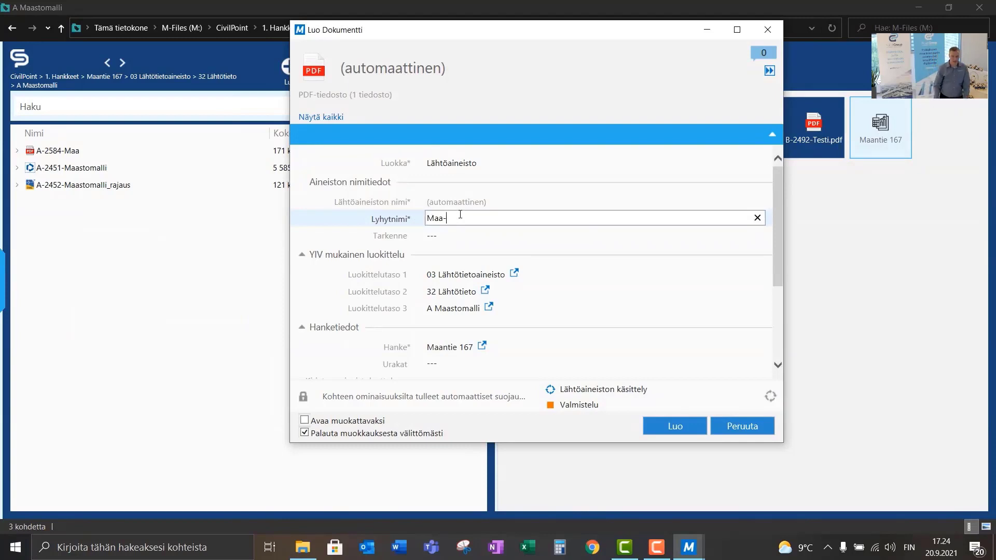
{"action": "type", "text": "-testi"}
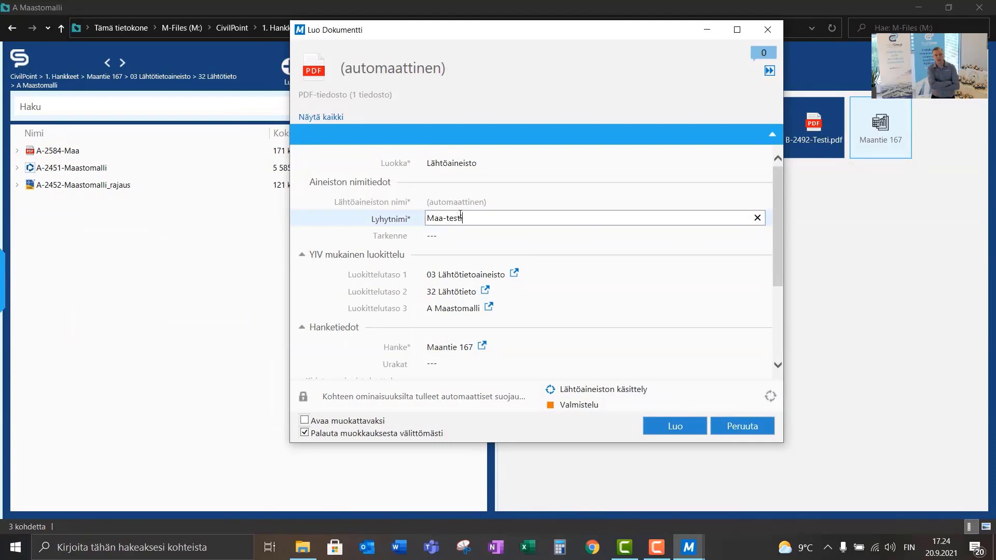
{"action": "left_click", "coordinate": [687, 435]}
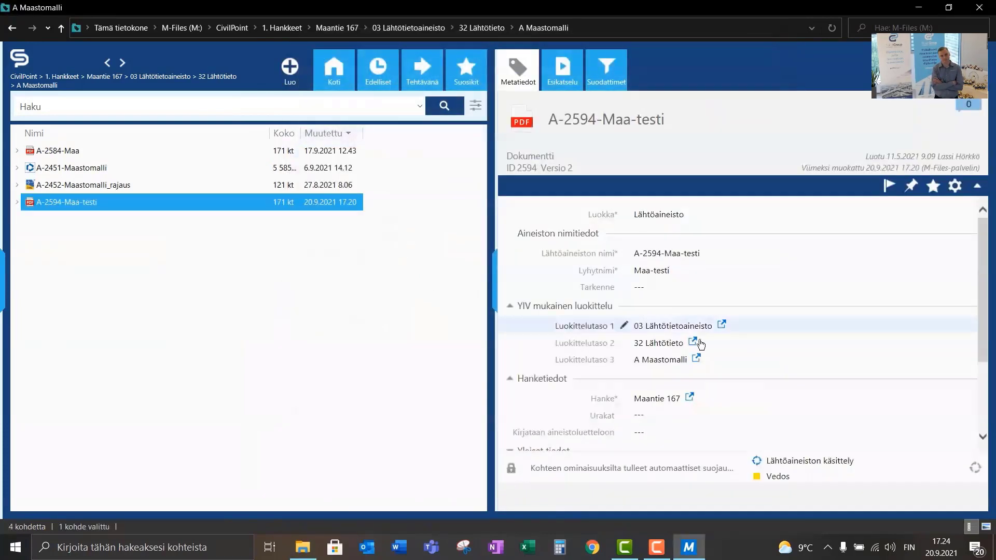
Step: Replace the content of the Maa-testi document with the PDF Tiedosto 2 from the Demo folder
{"action": "left_click", "coordinate": [301, 546]}
{"action": "left_click", "coordinate": [628, 202]}
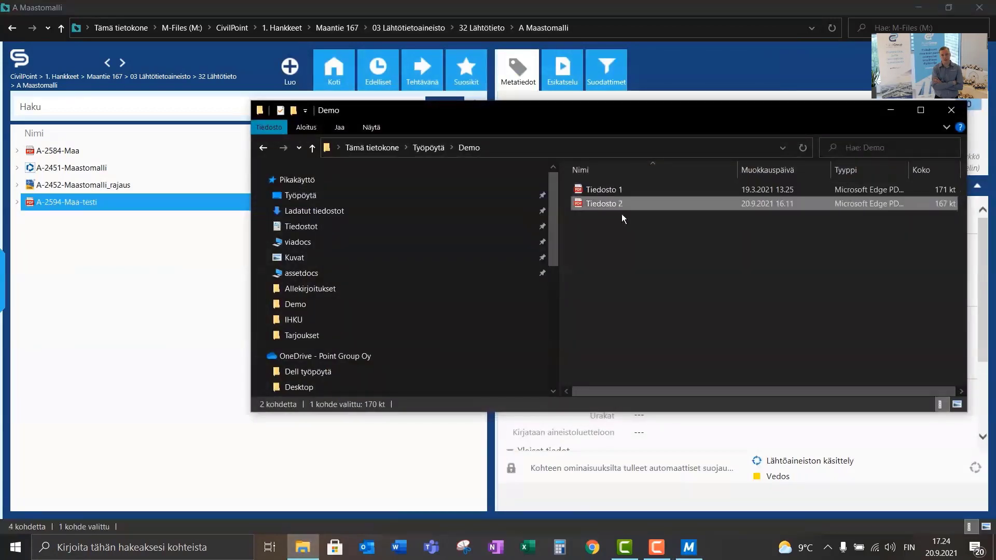
{"action": "left_click_drag", "start_coordinate": [607, 210], "coordinate": [93, 197]}
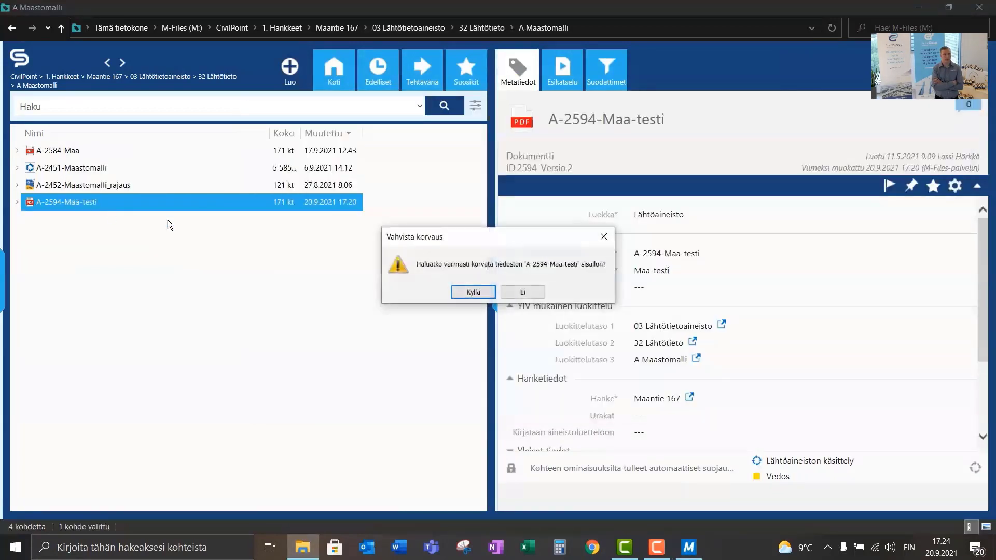
{"action": "left_click", "coordinate": [472, 293]}
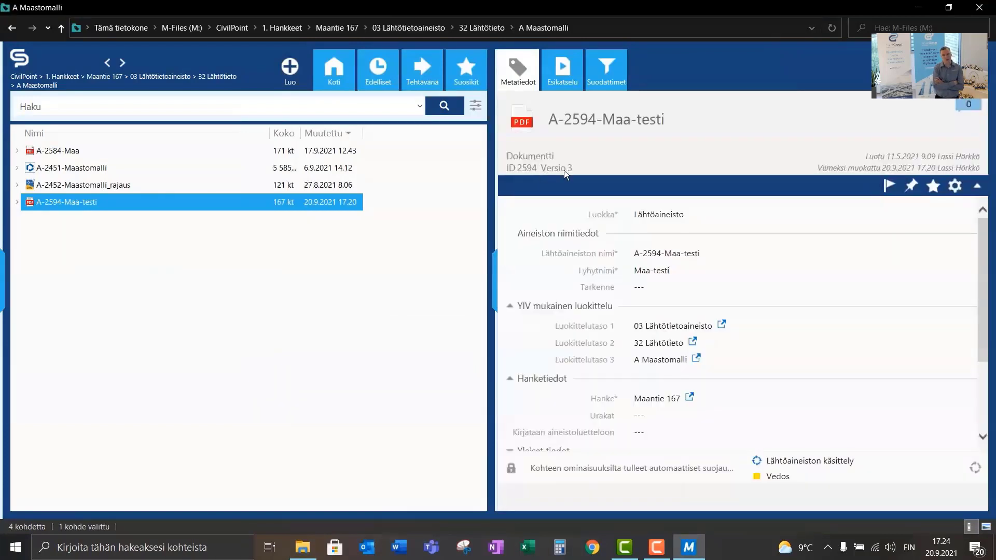
Step: Open the version history of the Maa-testi document and view the metadata of version 2
{"action": "right_click", "coordinate": [94, 202]}
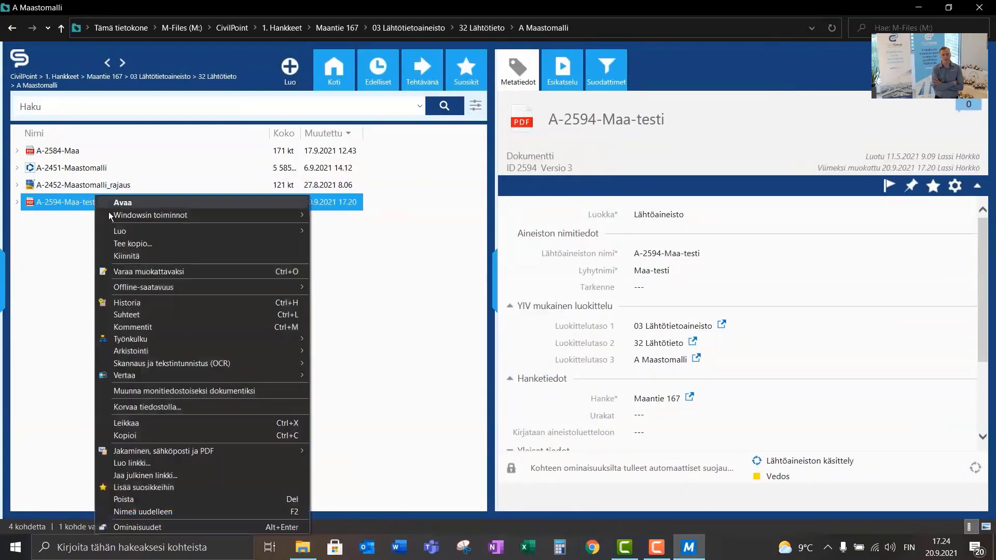
{"action": "left_click", "coordinate": [142, 303]}
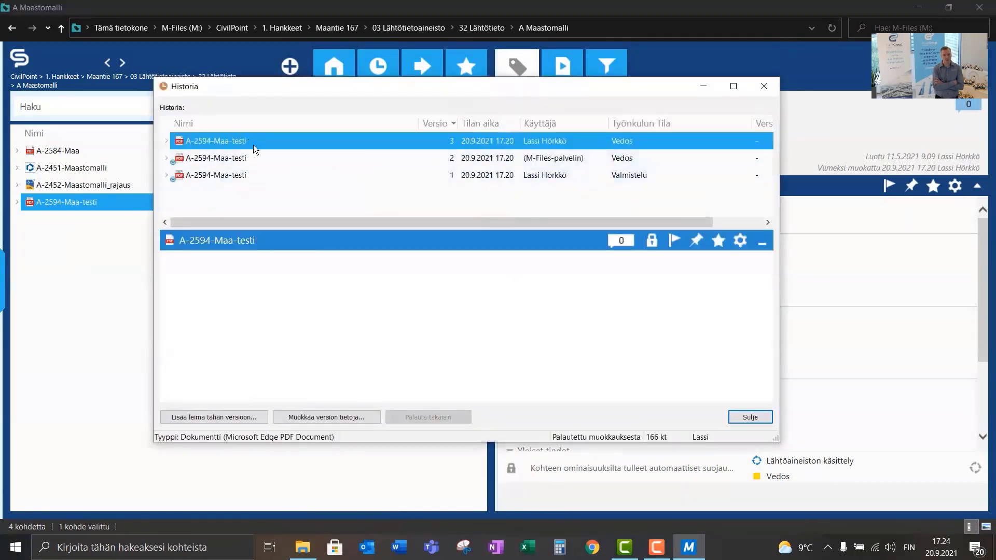
{"action": "left_click", "coordinate": [257, 158]}
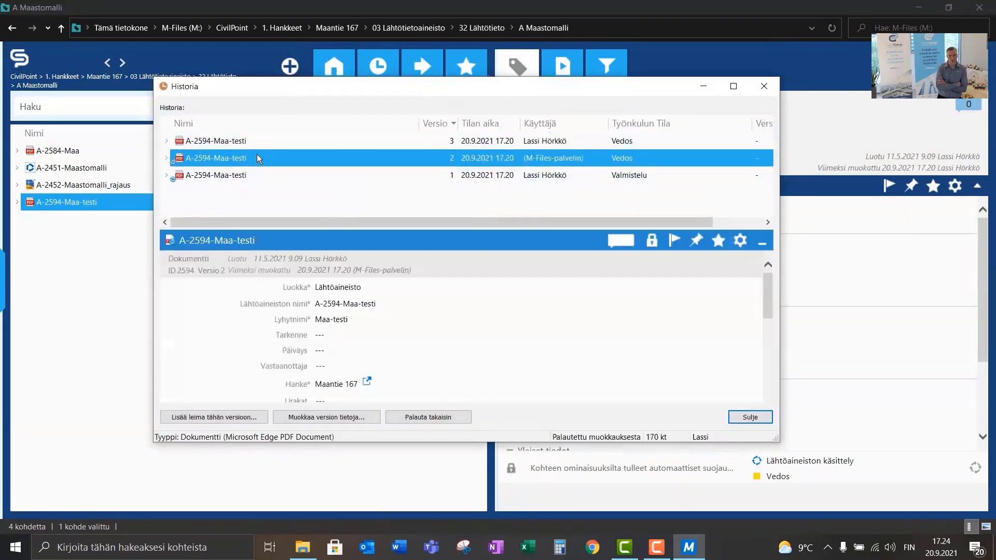
Step: Compare version 3 of the Maa-testi document with its earlier version to show the content changes
{"action": "left_click", "coordinate": [260, 137]}
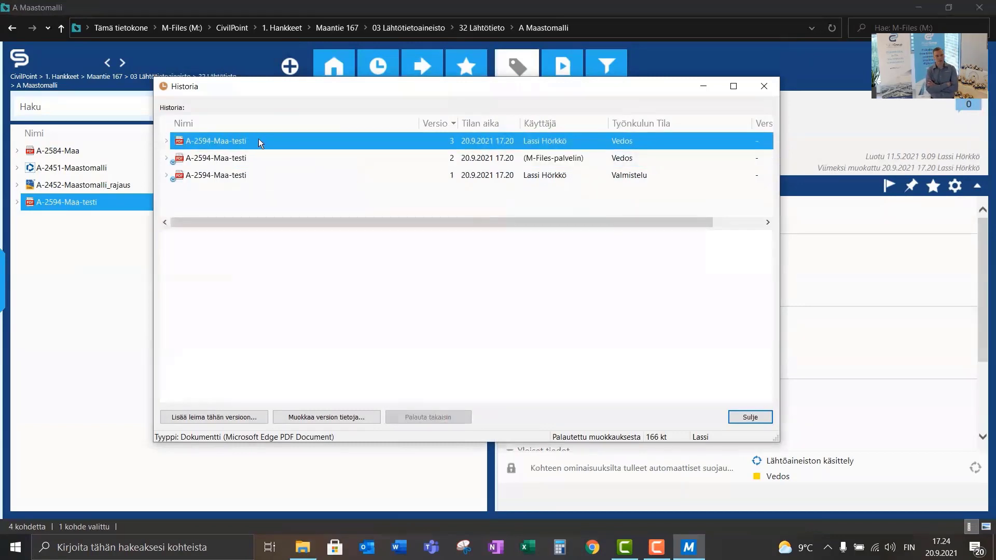
{"action": "right_click", "coordinate": [258, 142]}
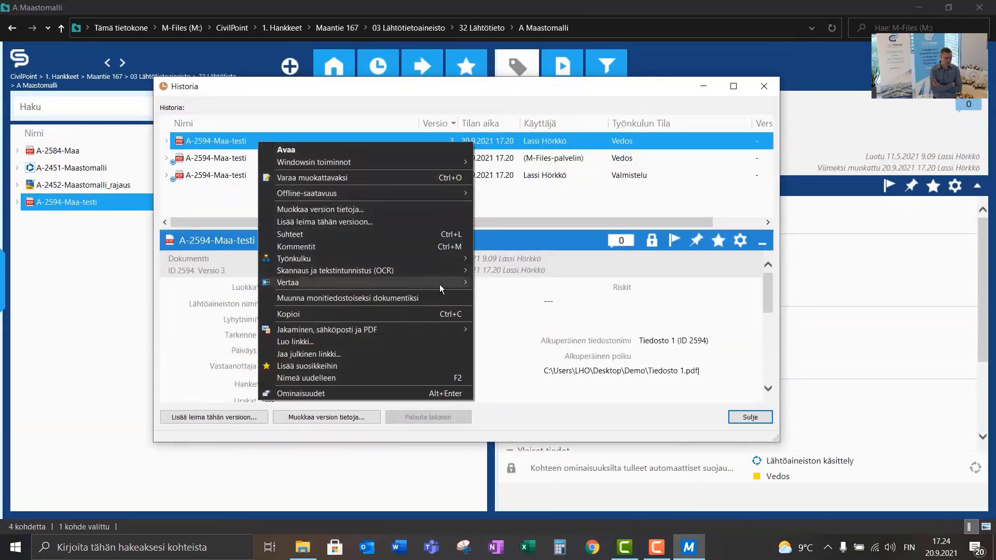
{"action": "mouse_move", "coordinate": [441, 284]}
{"action": "left_click", "coordinate": [502, 284]}
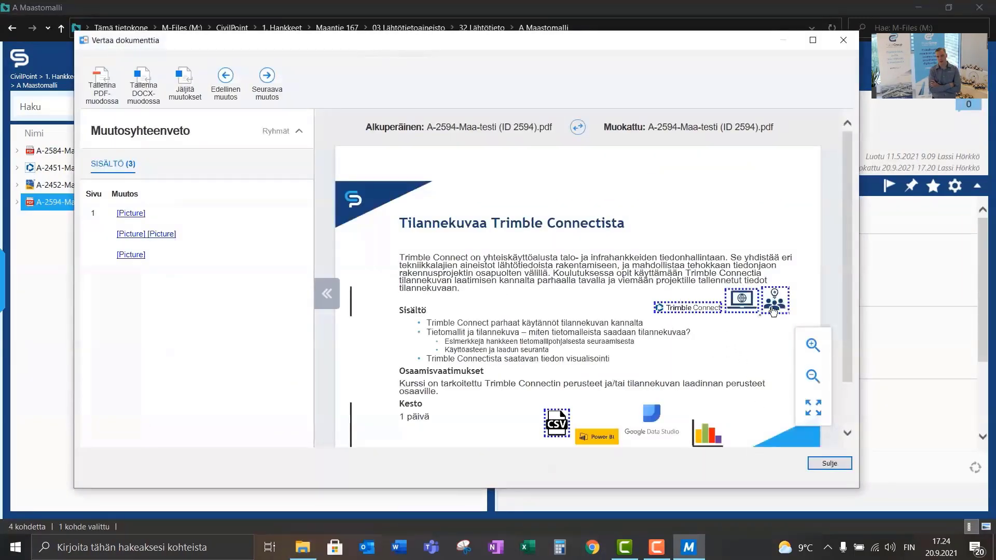
Step: Close the version comparison and history, and view the link creation options for Maa-testi without creating a link
{"action": "left_click", "coordinate": [826, 465]}
{"action": "left_click", "coordinate": [760, 421]}
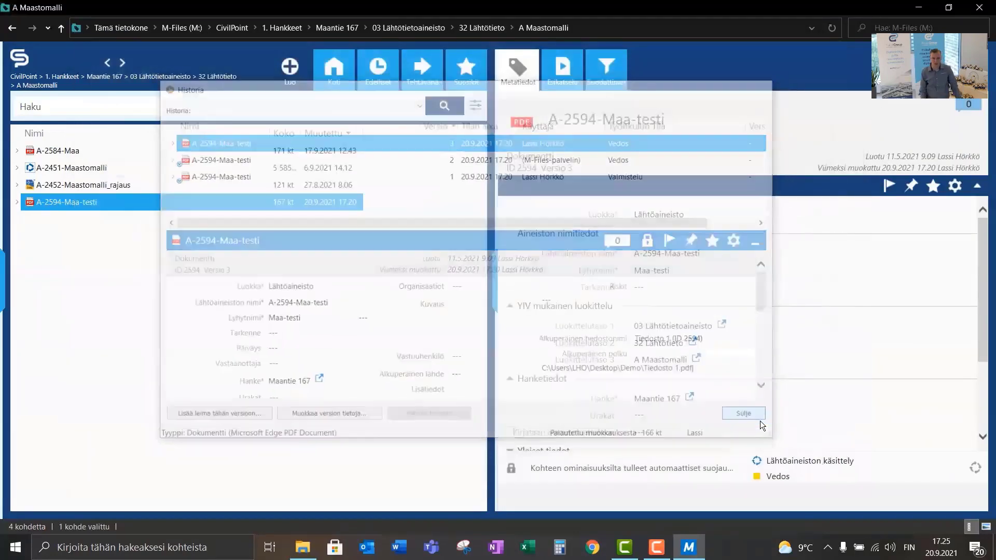
{"action": "right_click", "coordinate": [94, 202]}
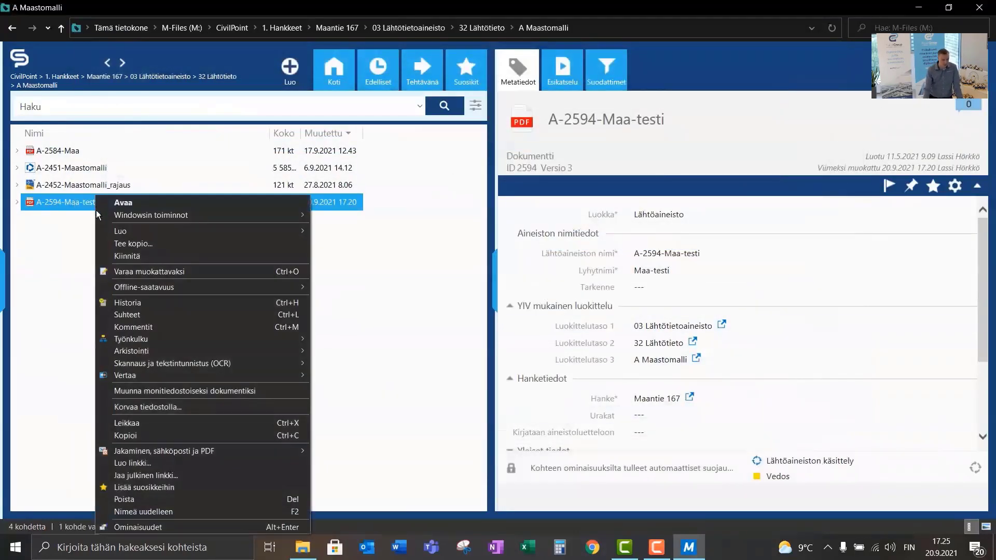
{"action": "left_click", "coordinate": [133, 462]}
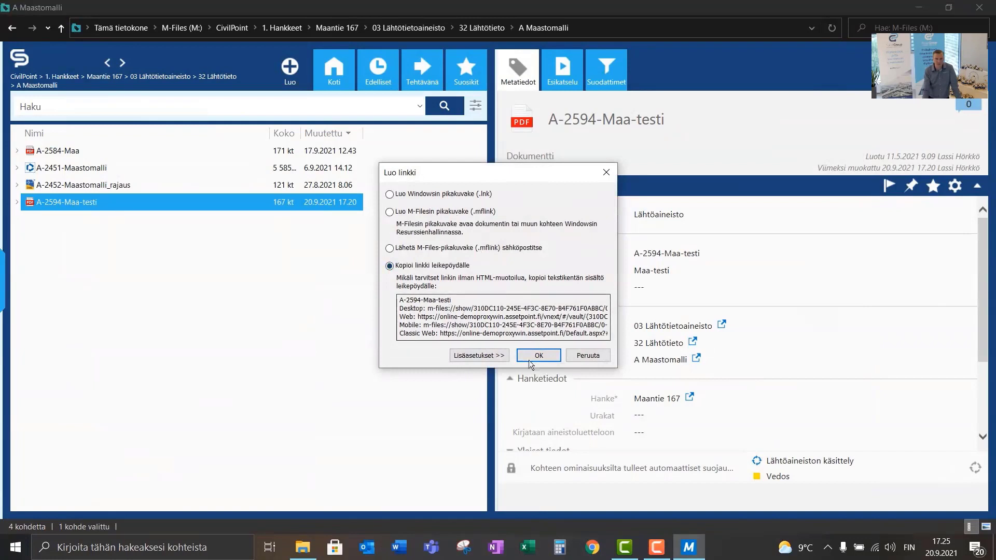
{"action": "left_click", "coordinate": [578, 357]}
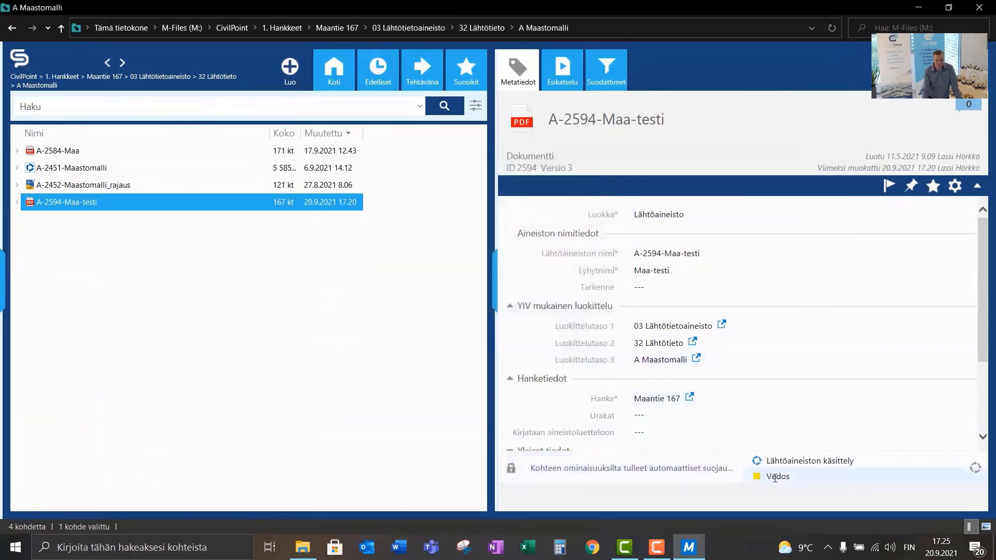
Step: Move the Maa-testi document to the Laadunvarmistus workflow state without a comment and save the change
{"action": "left_click", "coordinate": [790, 477]}
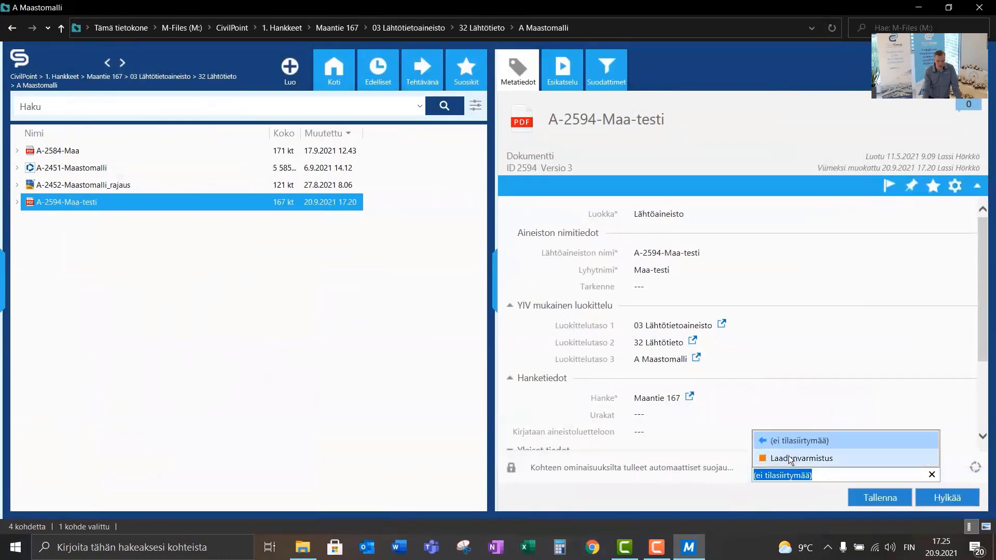
{"action": "left_click", "coordinate": [790, 459]}
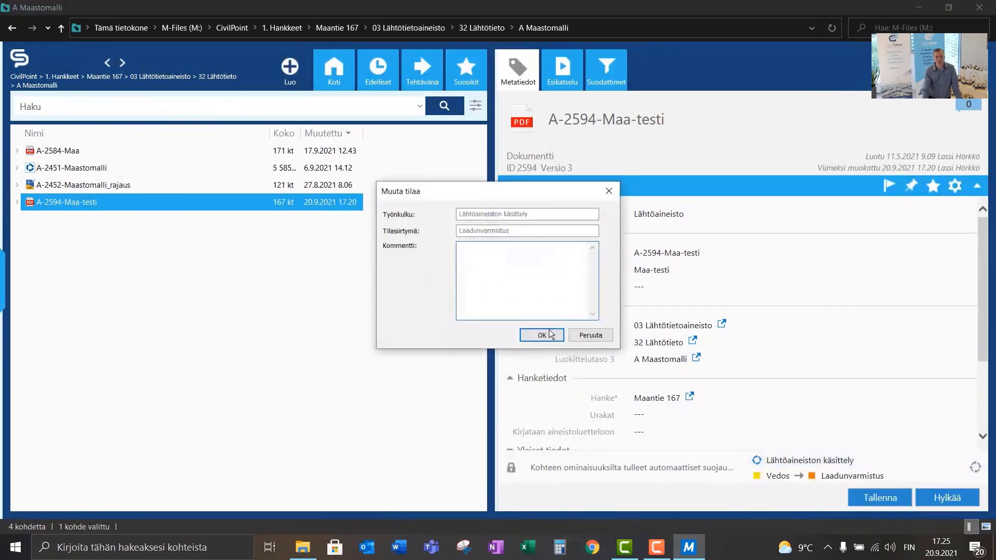
{"action": "left_click", "coordinate": [550, 334]}
{"action": "left_click", "coordinate": [884, 498]}
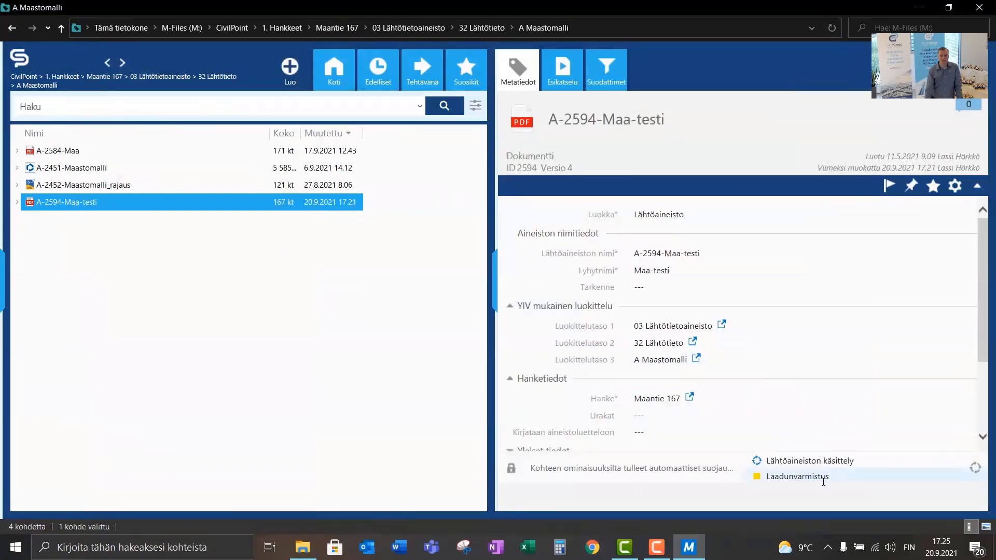
Step: Advance the Maa-testi document to the Hyväksytty workflow state without a comment and save it
{"action": "left_click", "coordinate": [824, 478]}
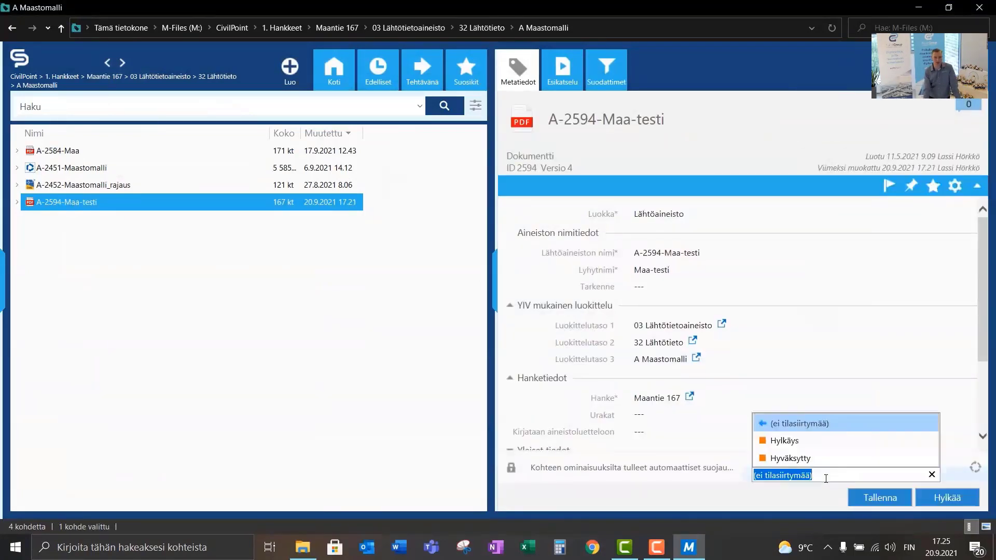
{"action": "left_click", "coordinate": [795, 458]}
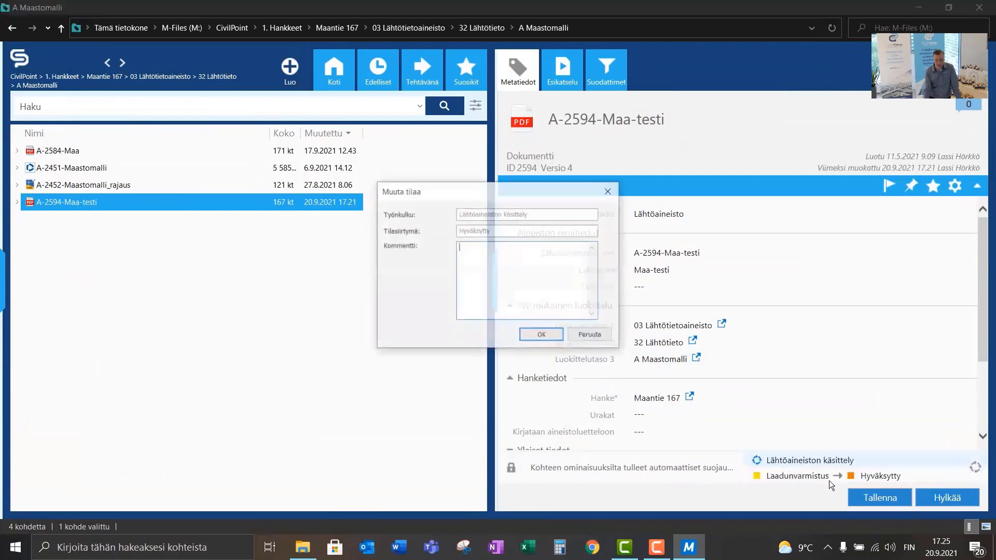
{"action": "left_click", "coordinate": [548, 335]}
{"action": "left_click", "coordinate": [869, 498]}
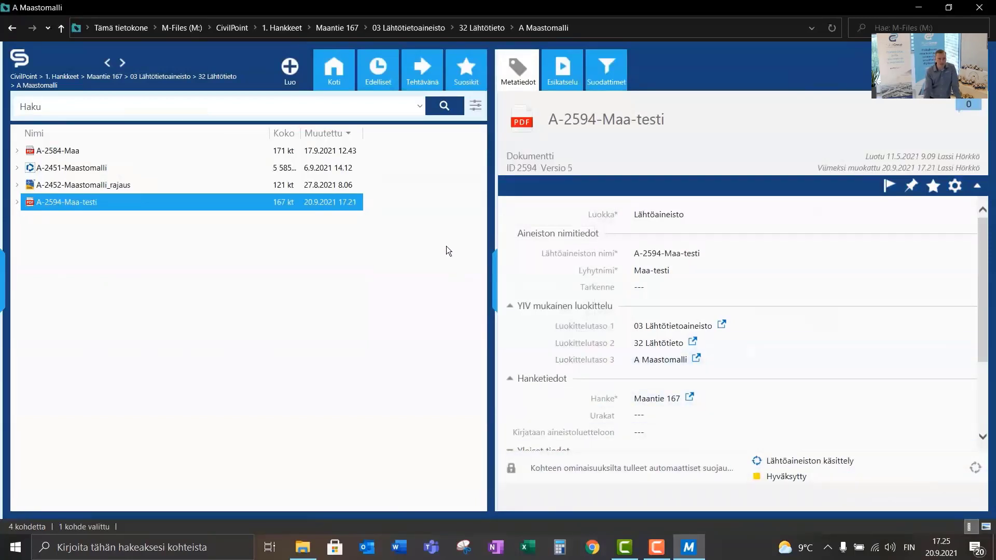
Step: Search from the home view for Pohja, including the CivilPoint repository alongside Verkkolevy1
{"action": "left_click", "coordinate": [338, 76]}
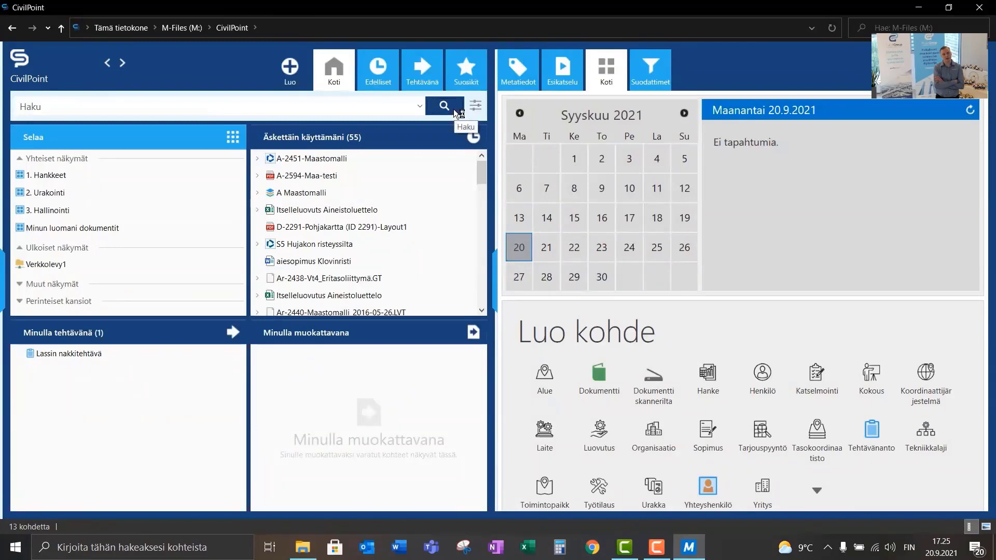
{"action": "left_click", "coordinate": [454, 109]}
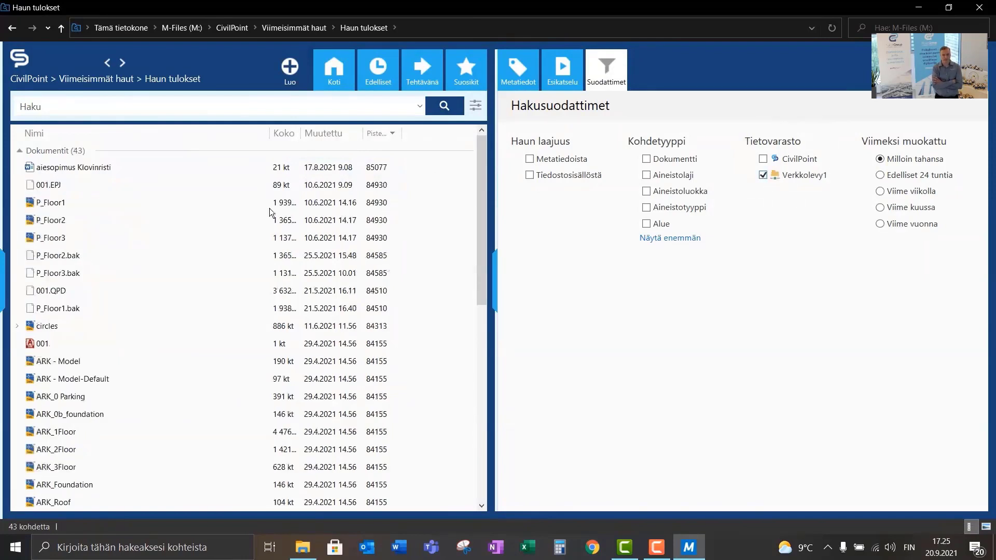
{"action": "left_click", "coordinate": [75, 152]}
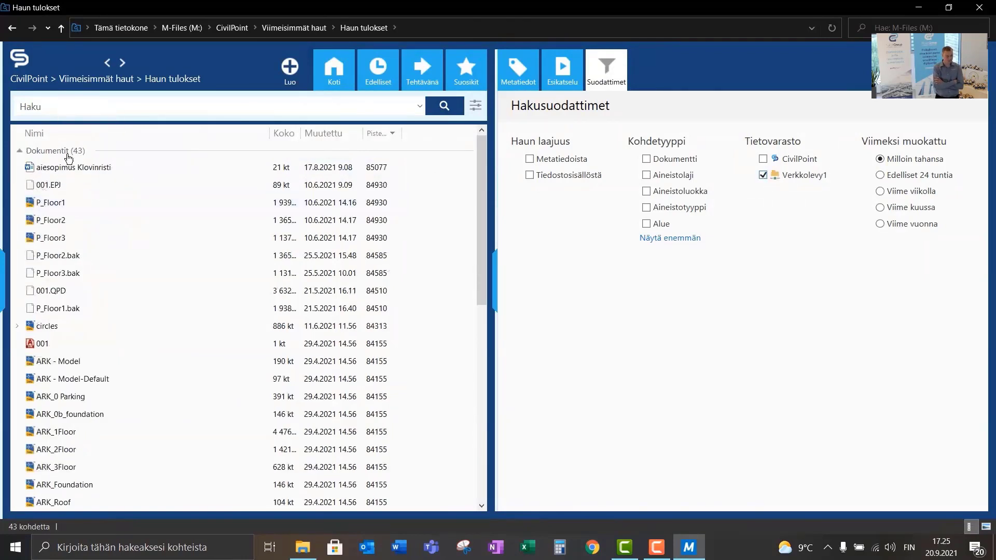
{"action": "left_click", "coordinate": [763, 160]}
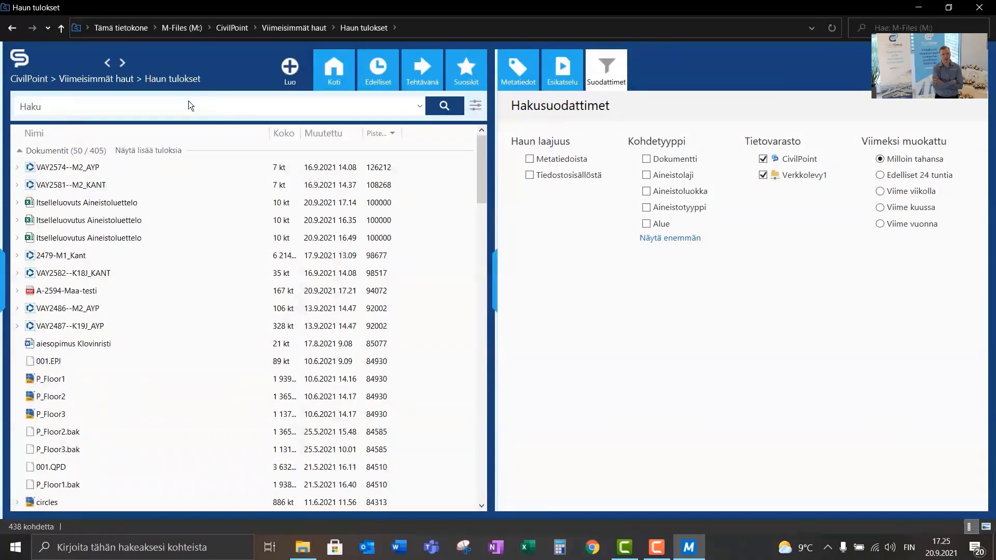
{"action": "left_click", "coordinate": [188, 101]}
{"action": "type", "text": "Pohja"}
{"action": "left_click", "coordinate": [455, 112]}
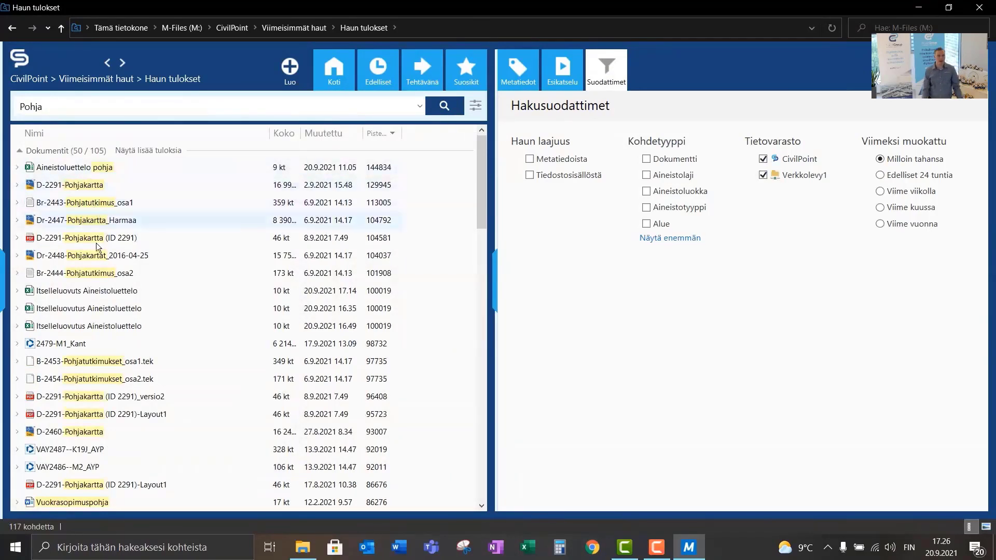
Step: Check the metadata of the Itselleluovutus Aineistoluettelo modified at 16.35 and preview its contents for the search matches
{"action": "left_click", "coordinate": [115, 312]}
{"action": "scroll", "coordinate": [747, 313], "scroll_direction": "down", "scroll_amount": 3}
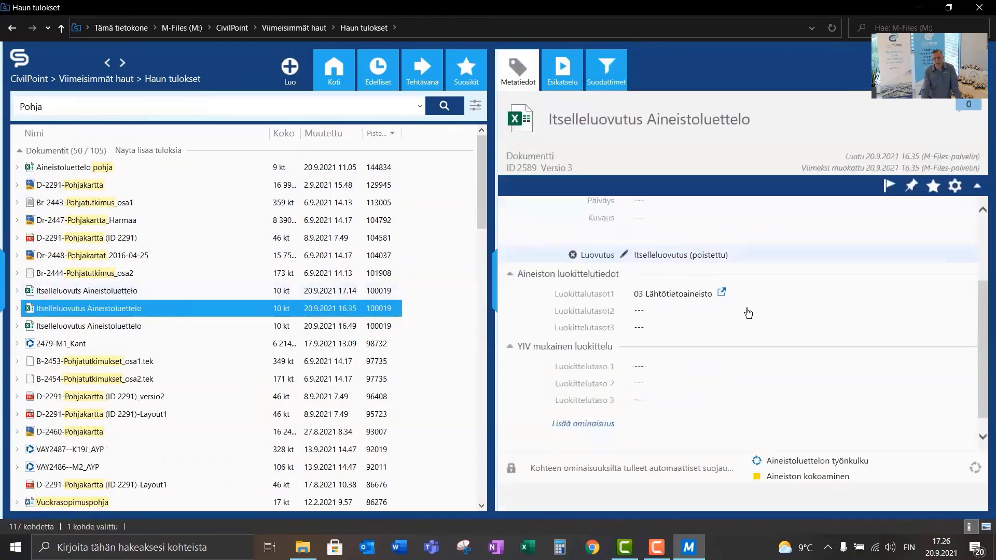
{"action": "left_click", "coordinate": [561, 75]}
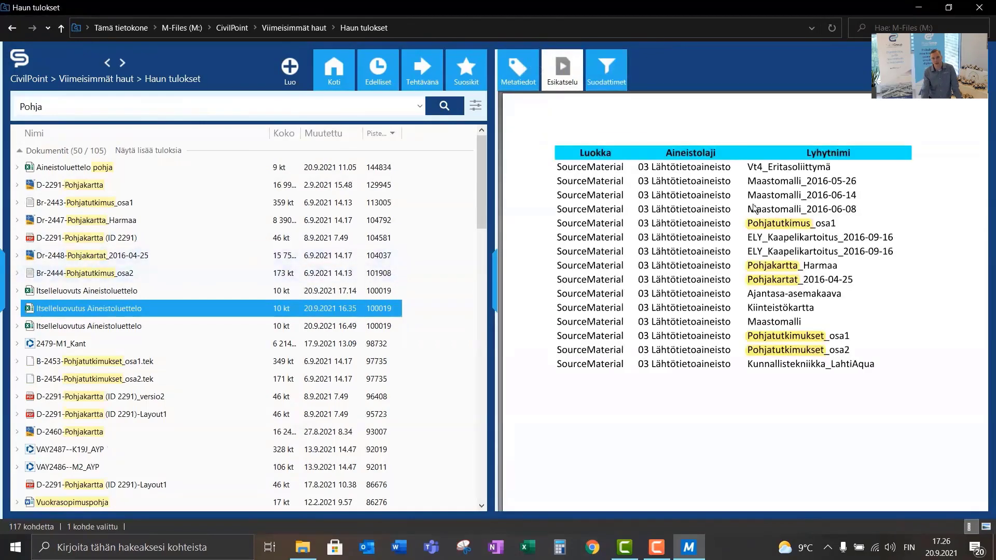
{"action": "left_click", "coordinate": [773, 230]}
Step: Narrow the Pohja search with the additional condition Viimeksi muokannut set to a colleague's name
{"action": "left_click", "coordinate": [474, 106]}
{"action": "left_click", "coordinate": [129, 153]}
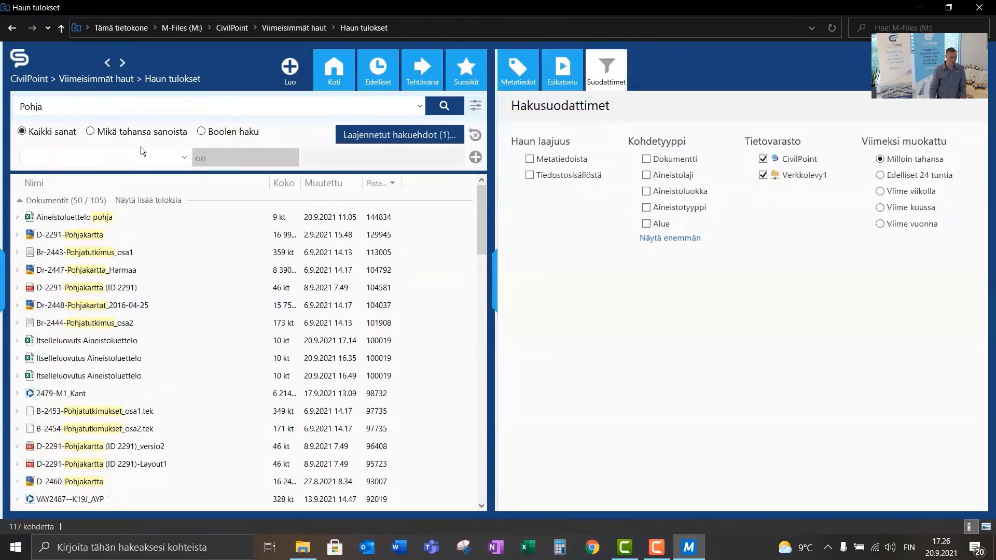
{"action": "type", "text": "Viimeksi muokannut"}
{"action": "key", "text": "Return"}
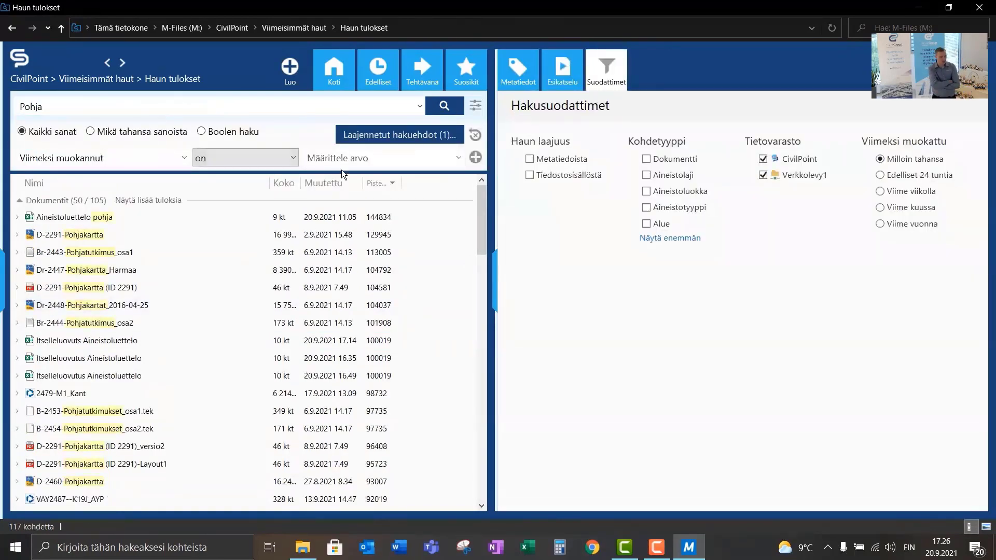
{"action": "left_click", "coordinate": [349, 157]}
{"action": "type", "text": "Jan"}
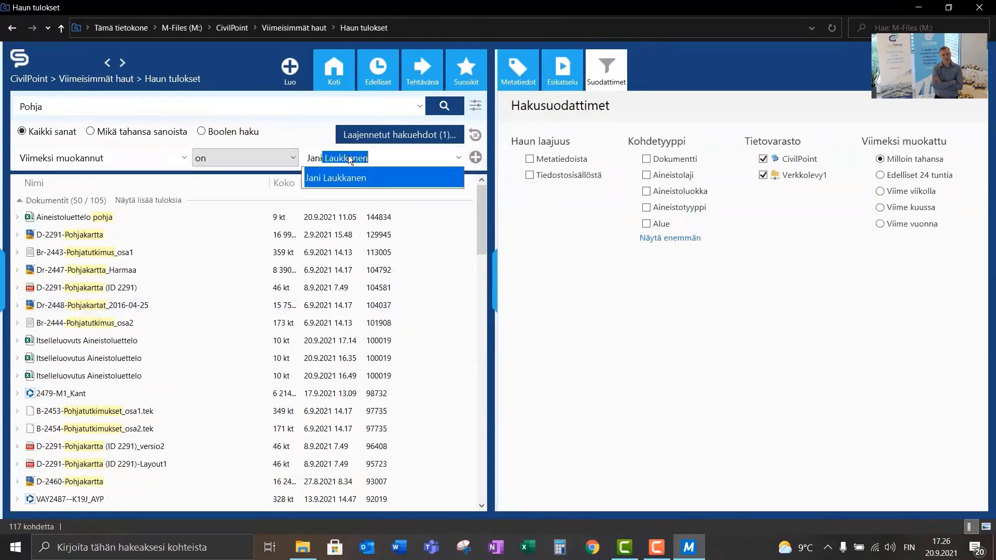
{"action": "type", "text": "i"}
{"action": "left_click", "coordinate": [343, 178]}
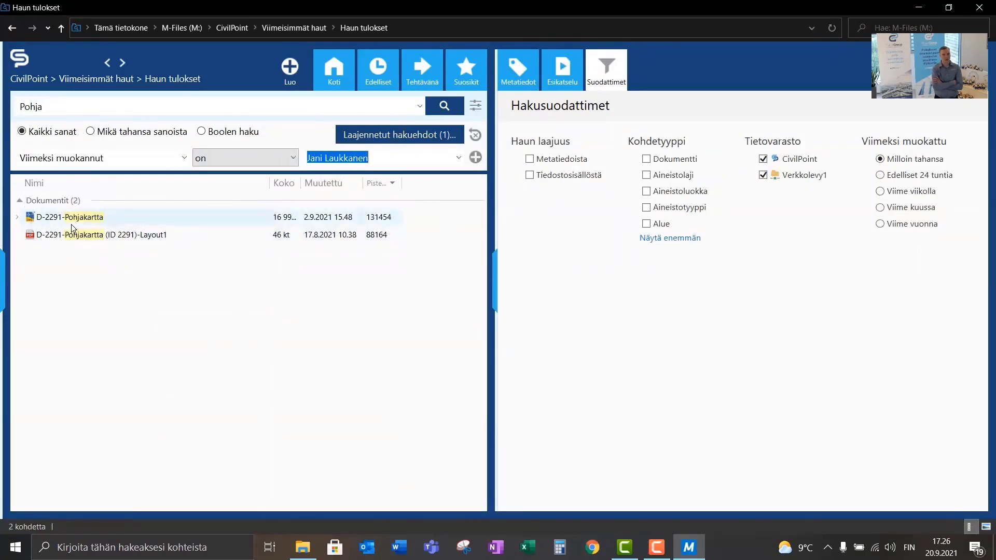
Step: Clear the search text and add a second search condition limiting Hanke to Maantie 167
{"action": "left_click", "coordinate": [335, 102]}
{"action": "key", "text": "BackSpace"}
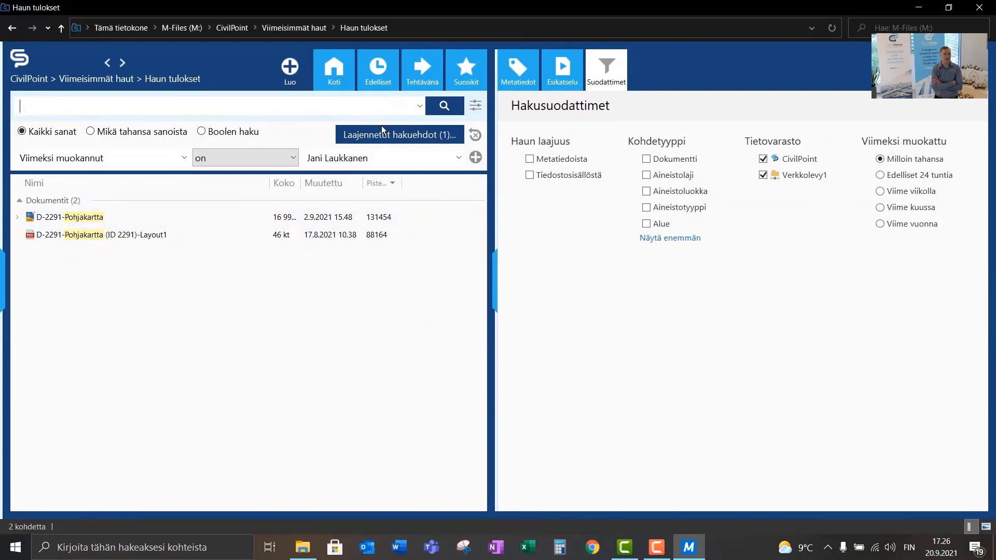
{"action": "left_click", "coordinate": [473, 157]}
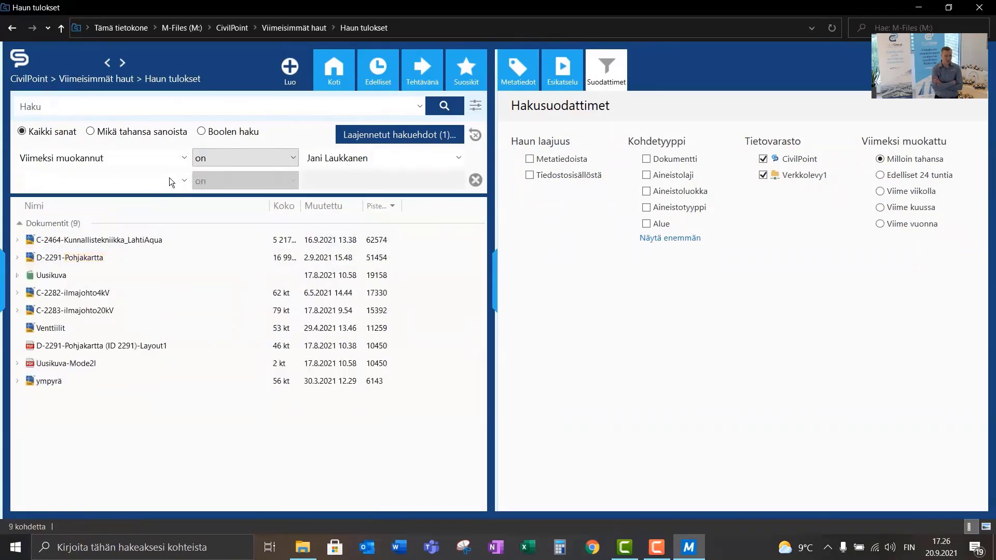
{"action": "type", "text": "Hake"}
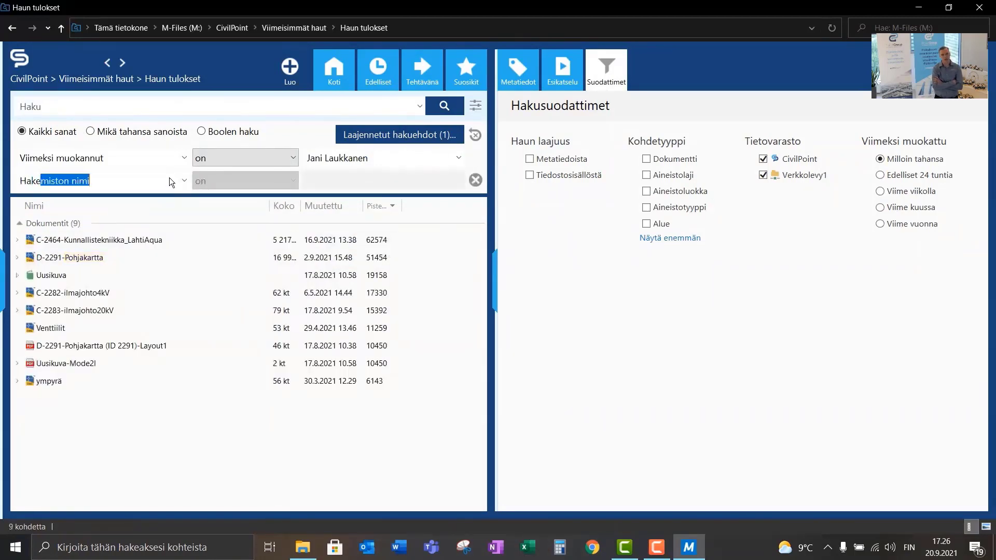
{"action": "key", "text": "BackSpace"}
{"action": "key", "text": "BackSpace"}
{"action": "type", "text": "nke"}
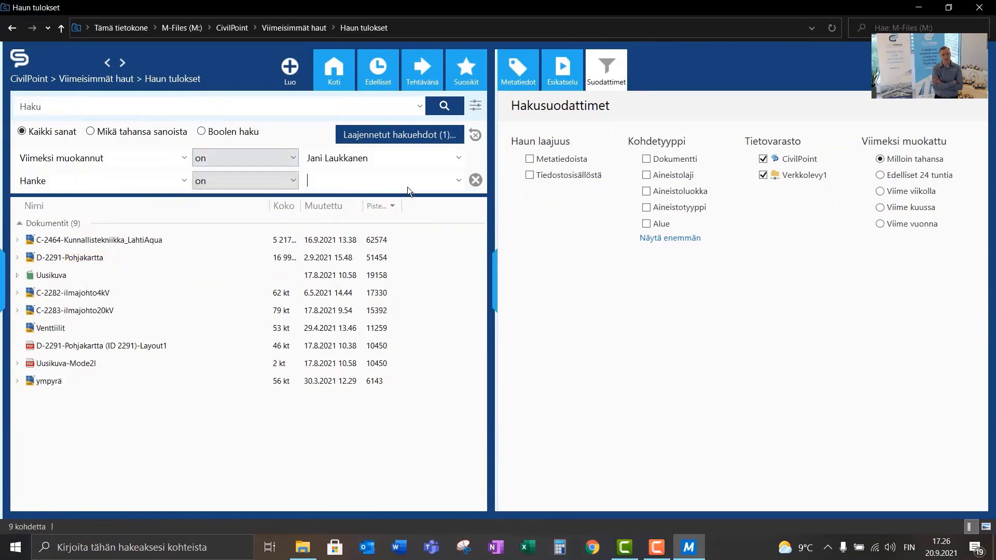
{"action": "left_click", "coordinate": [457, 180]}
{"action": "left_click", "coordinate": [358, 279]}
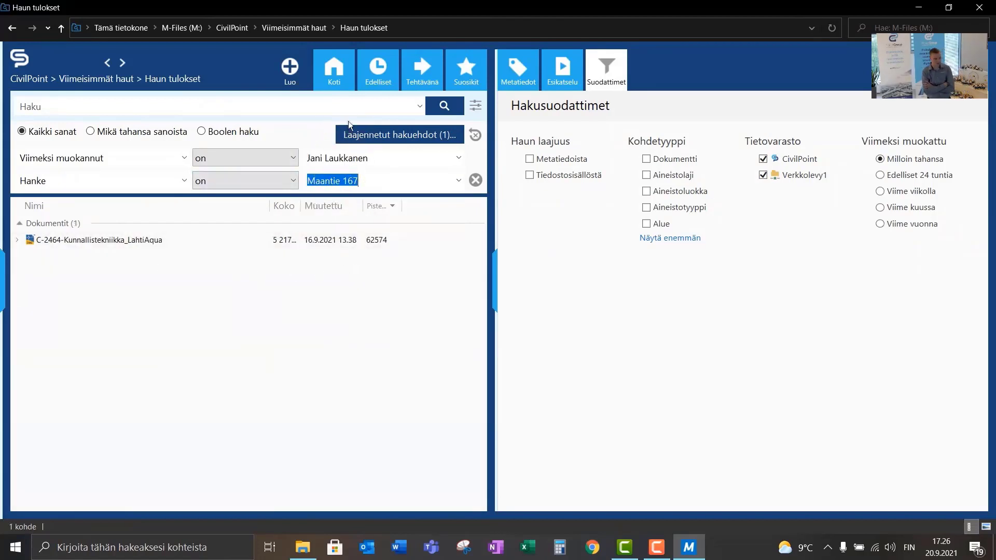
Step: Return to the home view and open the Maantie 167 project under 1. Hankkeet
{"action": "left_click", "coordinate": [339, 84]}
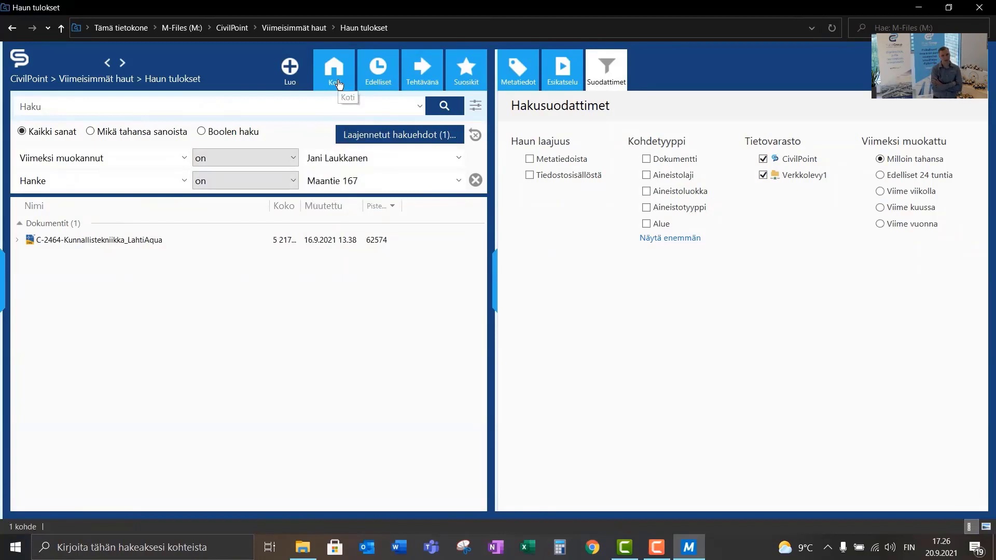
{"action": "left_click", "coordinate": [338, 84]}
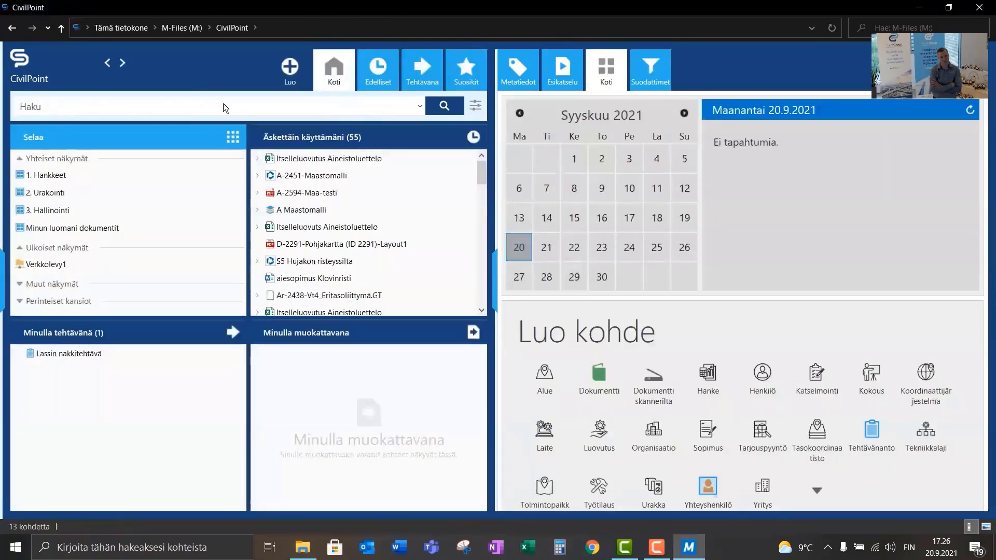
{"action": "left_click", "coordinate": [58, 177]}
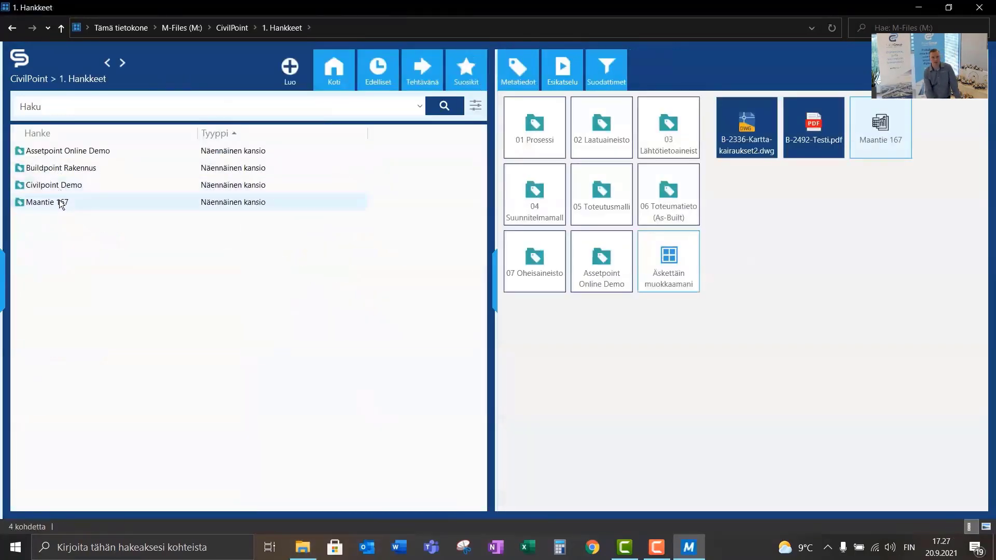
{"action": "left_click", "coordinate": [59, 201]}
{"action": "double_click", "coordinate": [59, 202]}
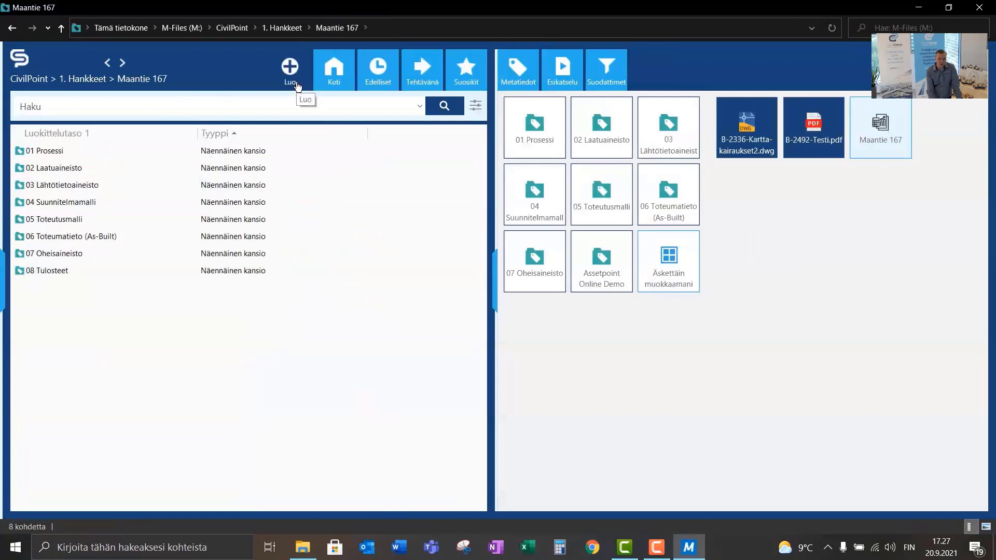
Step: Start a new Luovutus object for Maantie 167 named Luovutus, with short name Testi and Luovutustyyppi Itselleluovutus
{"action": "left_click", "coordinate": [297, 87]}
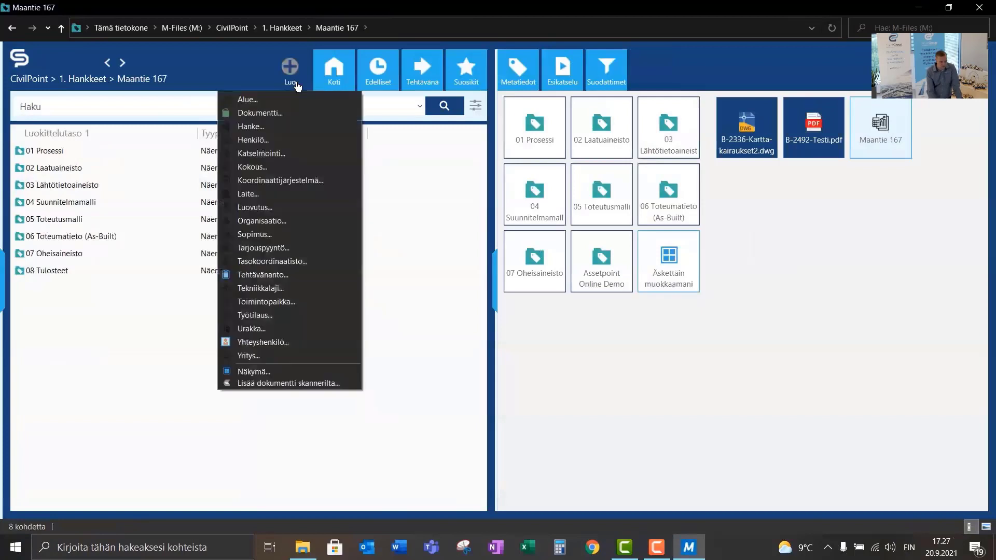
{"action": "left_click", "coordinate": [254, 207]}
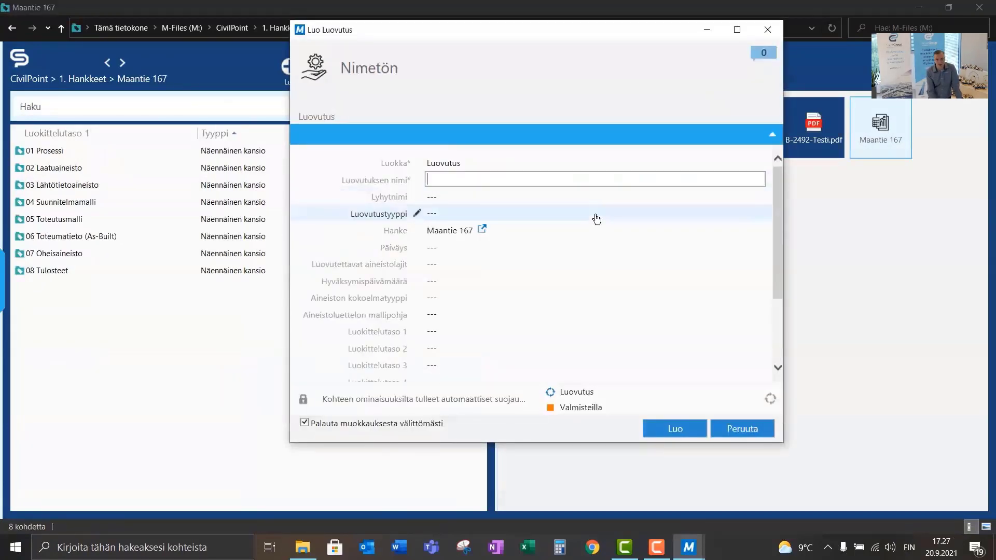
{"action": "type", "text": "Luovutus"}
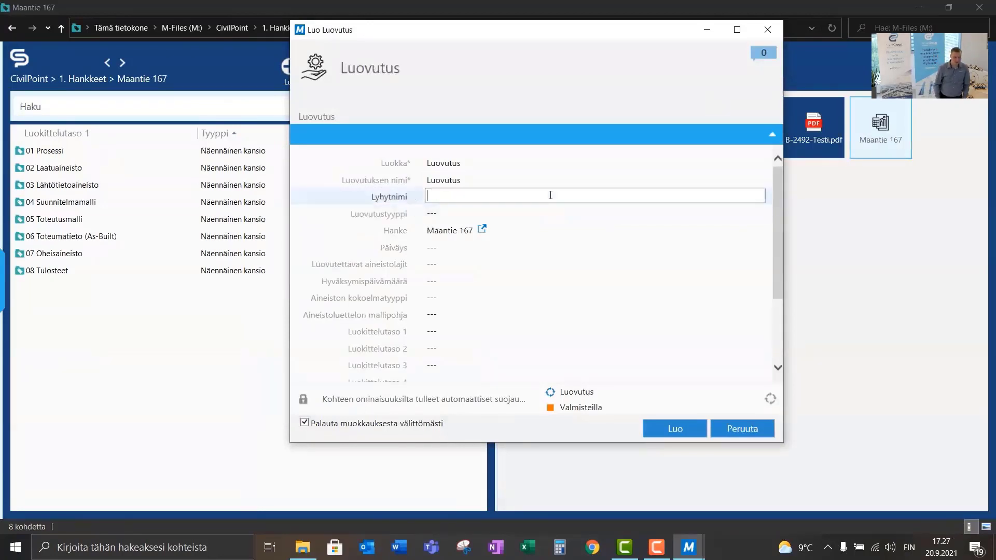
{"action": "left_click", "coordinate": [550, 195]}
{"action": "type", "text": "Testi"}
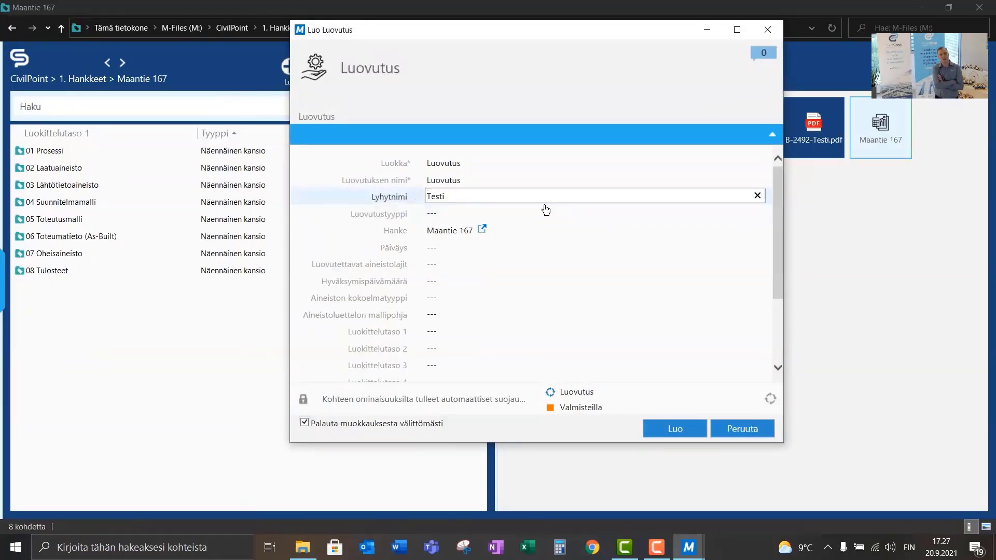
{"action": "left_click", "coordinate": [477, 213]}
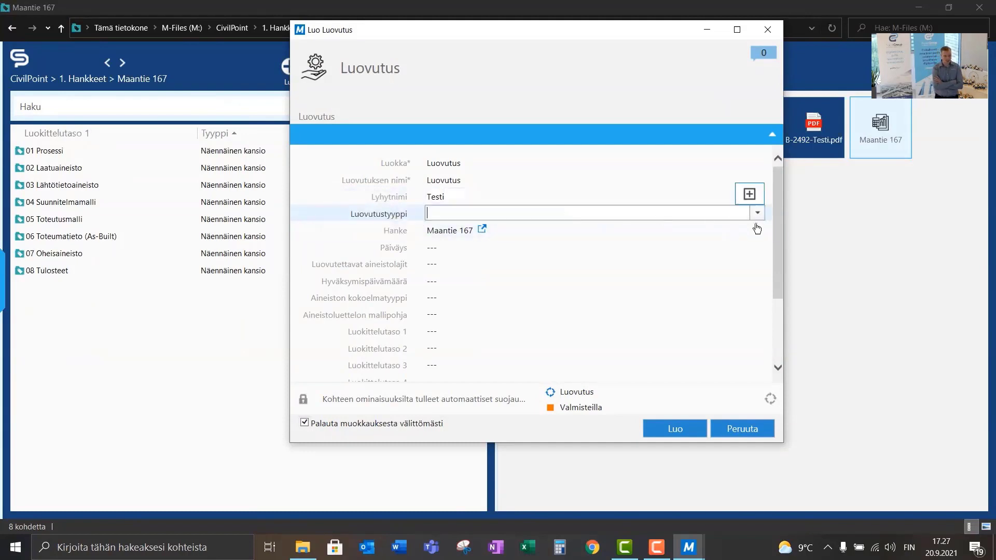
{"action": "left_click", "coordinate": [757, 213]}
{"action": "left_click", "coordinate": [470, 231]}
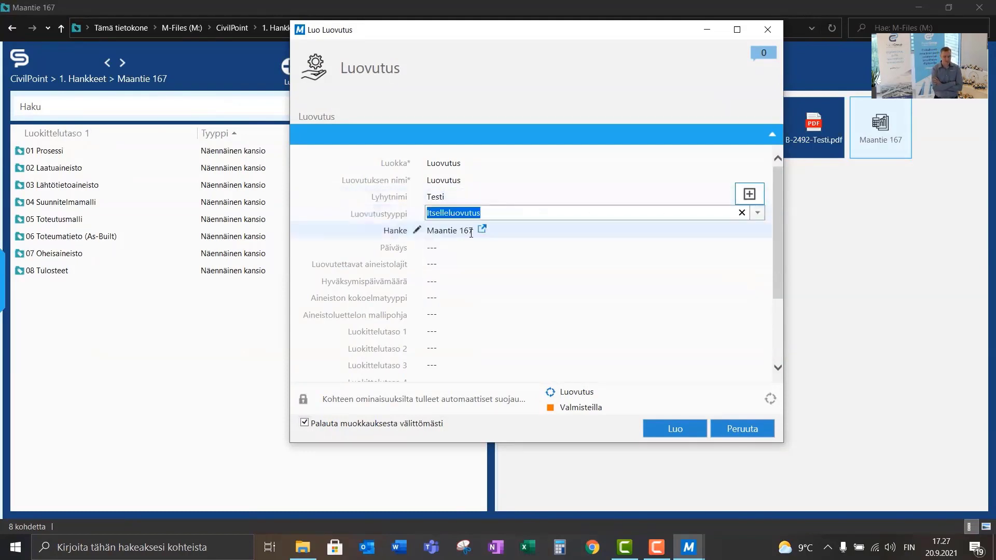
Step: Set the handover's Päiväys to 20.9.2021 and its Luovutettavat aineistolajit to 03 Lähtötietoaineisto
{"action": "left_click", "coordinate": [452, 248]}
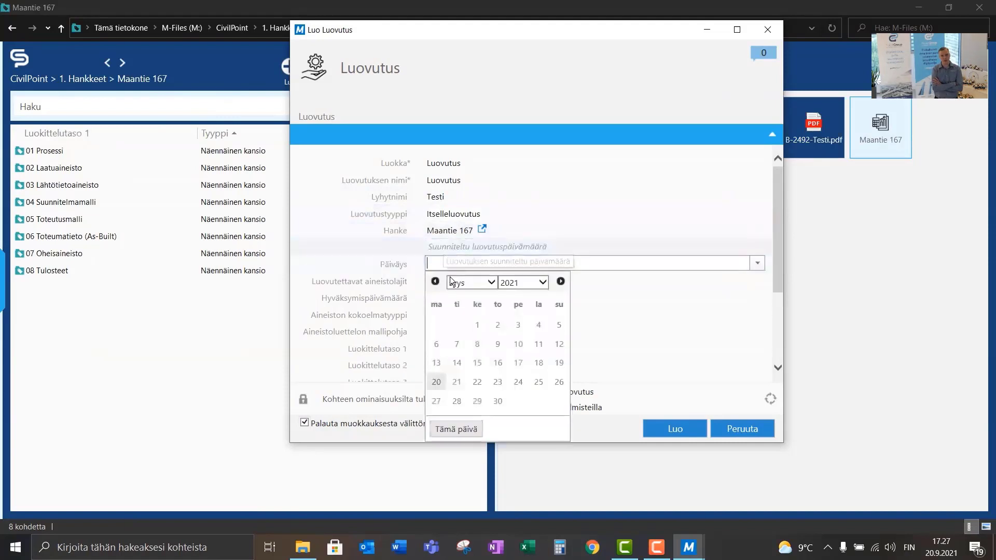
{"action": "left_click", "coordinate": [440, 382]}
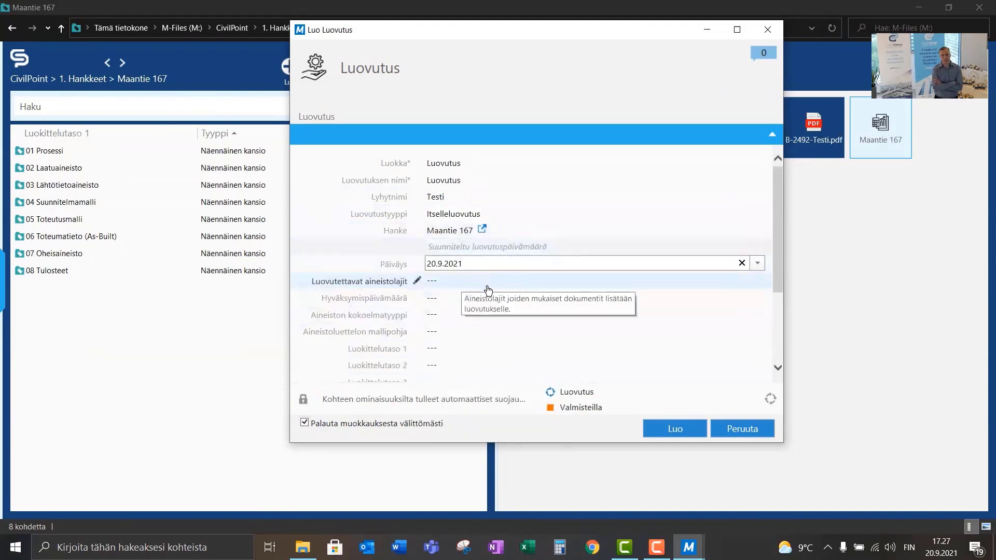
{"action": "left_click", "coordinate": [762, 285]}
{"action": "left_click", "coordinate": [757, 280]}
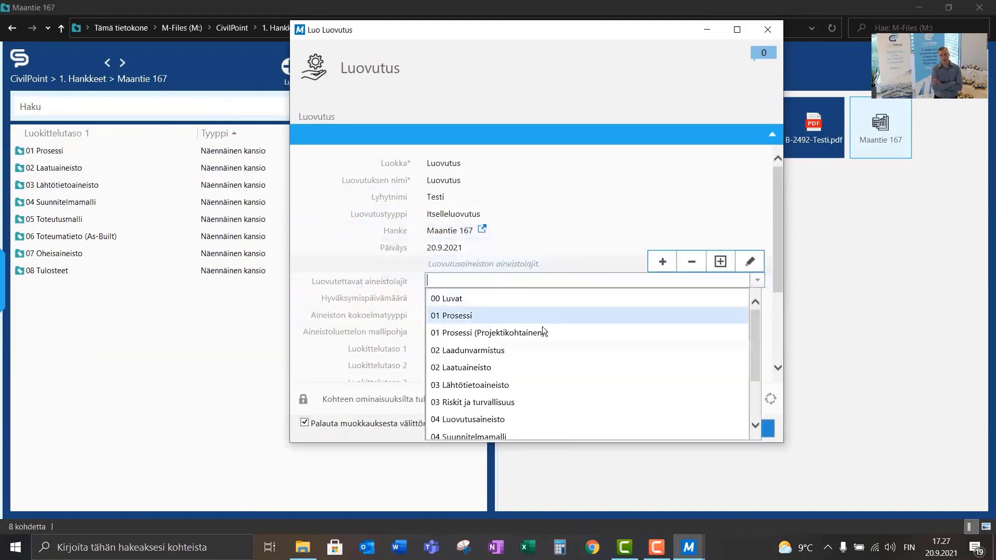
{"action": "left_click", "coordinate": [499, 386]}
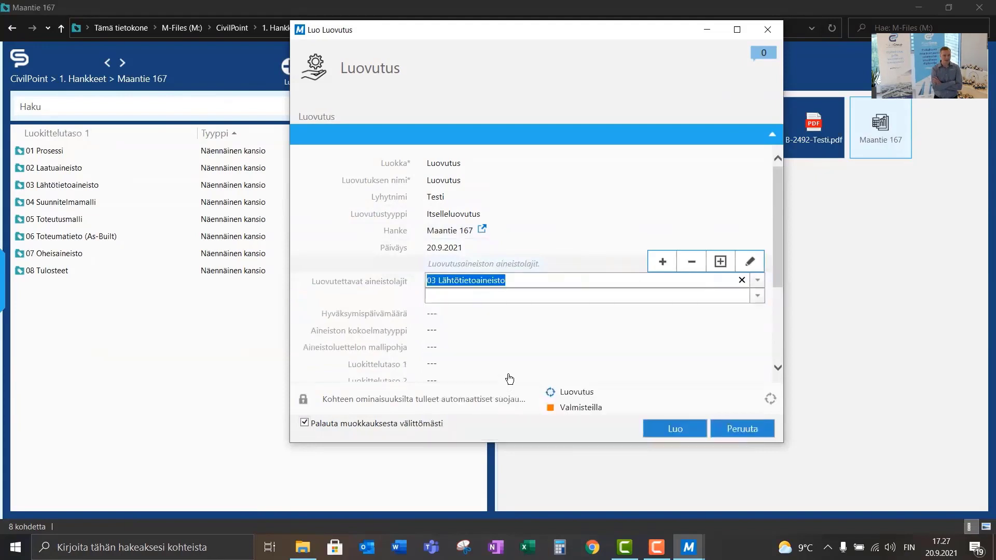
Step: Set Aineiston kokoelmatyyppi to Dokumenttikokoelma and Aineistoluettelon mallipohja to Aineistoluettelo pohja, and create the handover
{"action": "left_click", "coordinate": [551, 332]}
{"action": "left_click", "coordinate": [757, 314]}
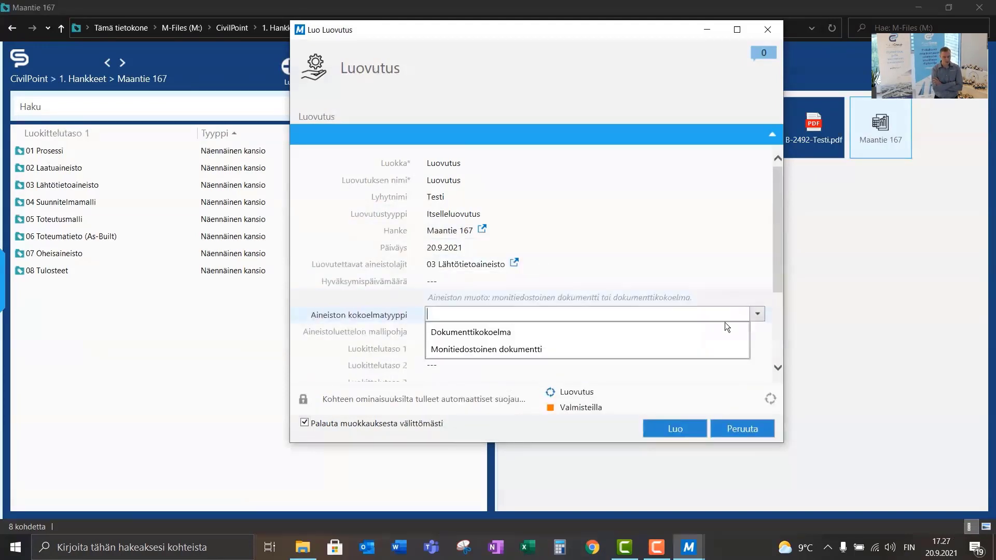
{"action": "left_click", "coordinate": [558, 332]}
{"action": "left_click", "coordinate": [757, 337]}
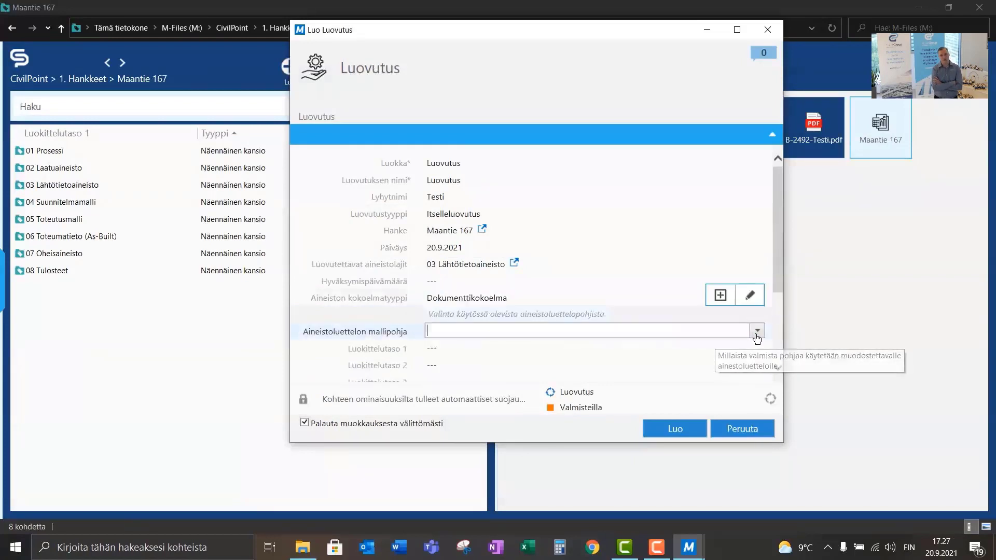
{"action": "left_click", "coordinate": [757, 331]}
{"action": "left_click", "coordinate": [552, 346]}
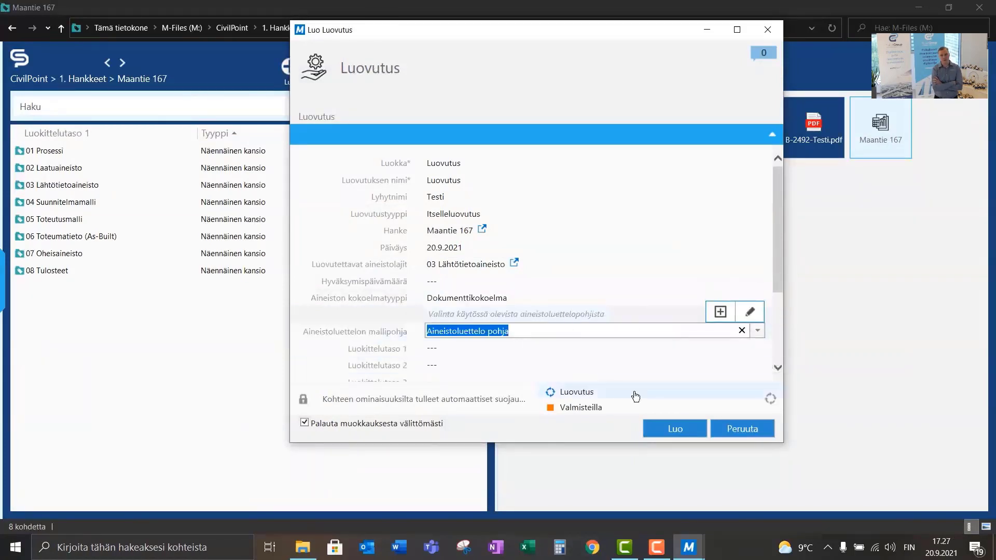
{"action": "left_click", "coordinate": [677, 434]}
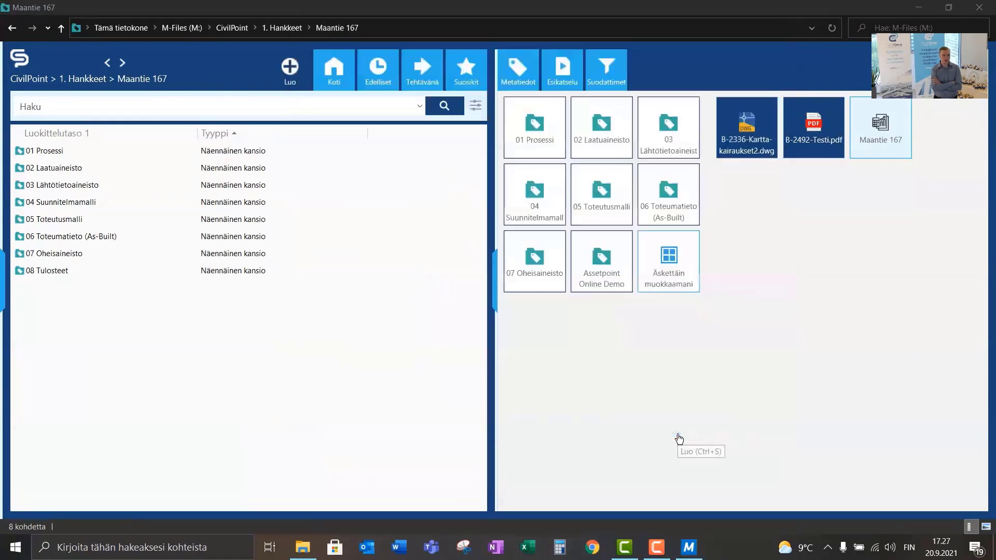
Step: Select the new Luovutus handover among the recently used objects, move its workflow state to Laadunvarmistus and save
{"action": "left_click", "coordinate": [375, 68]}
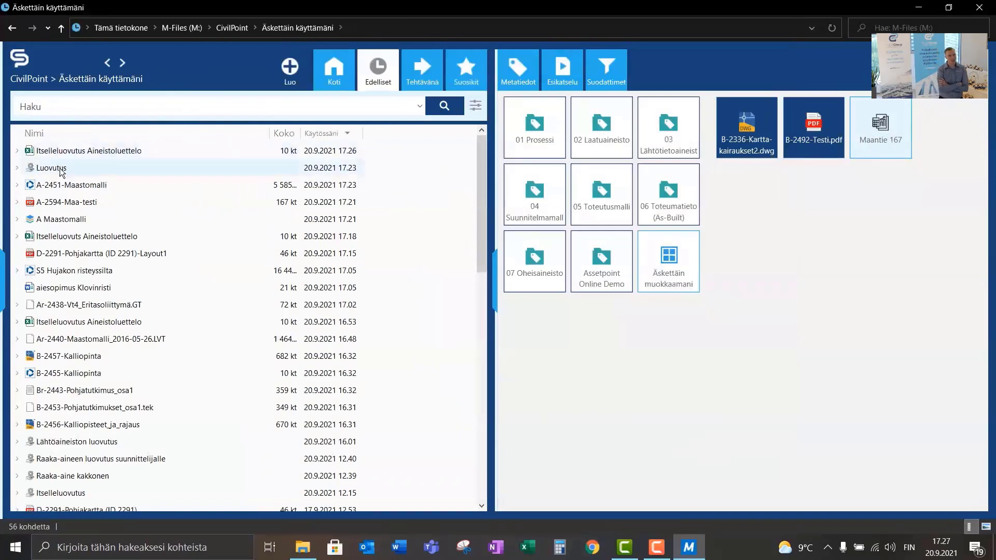
{"action": "left_click", "coordinate": [61, 170]}
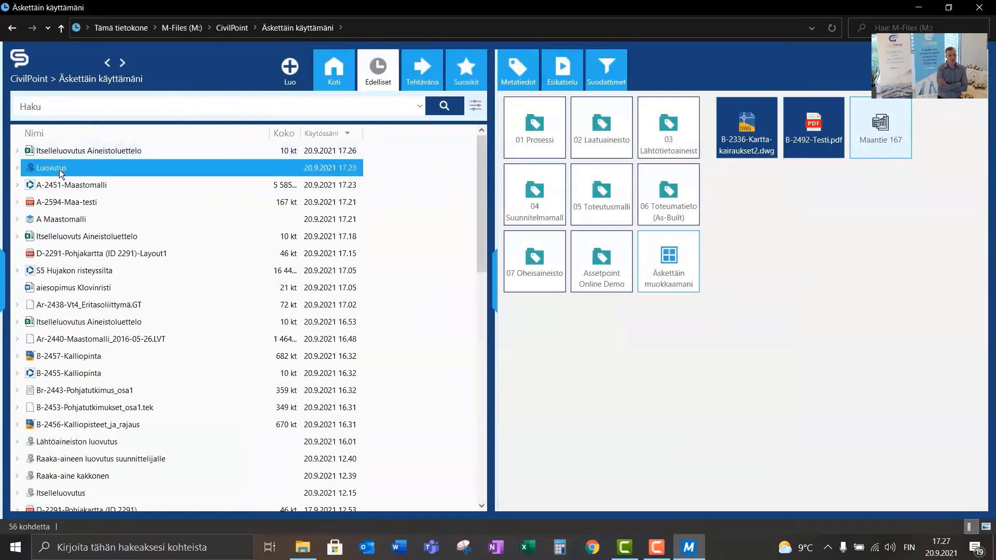
{"action": "left_click", "coordinate": [17, 168]}
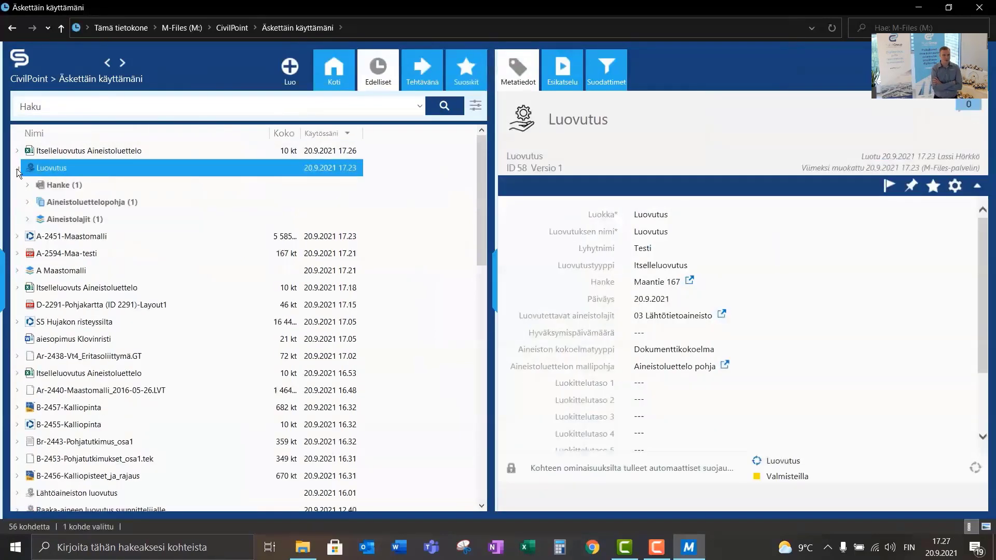
{"action": "left_click", "coordinate": [17, 169]}
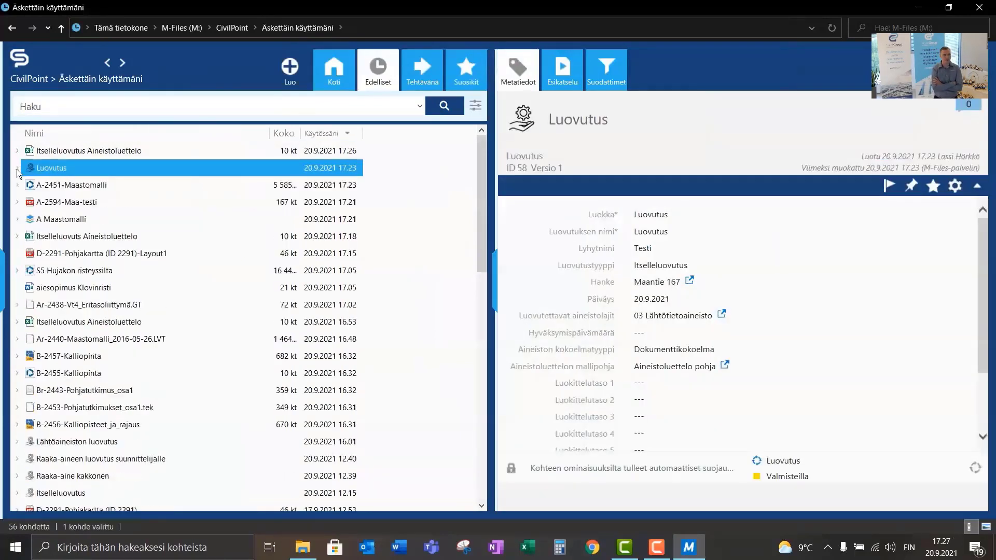
{"action": "left_click", "coordinate": [850, 482]}
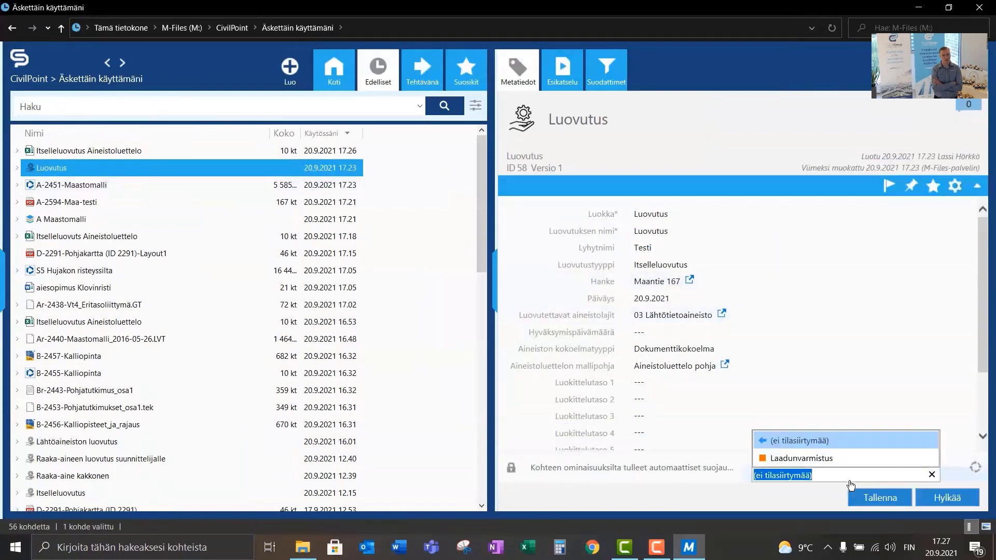
{"action": "left_click", "coordinate": [825, 459]}
{"action": "left_click", "coordinate": [542, 335]}
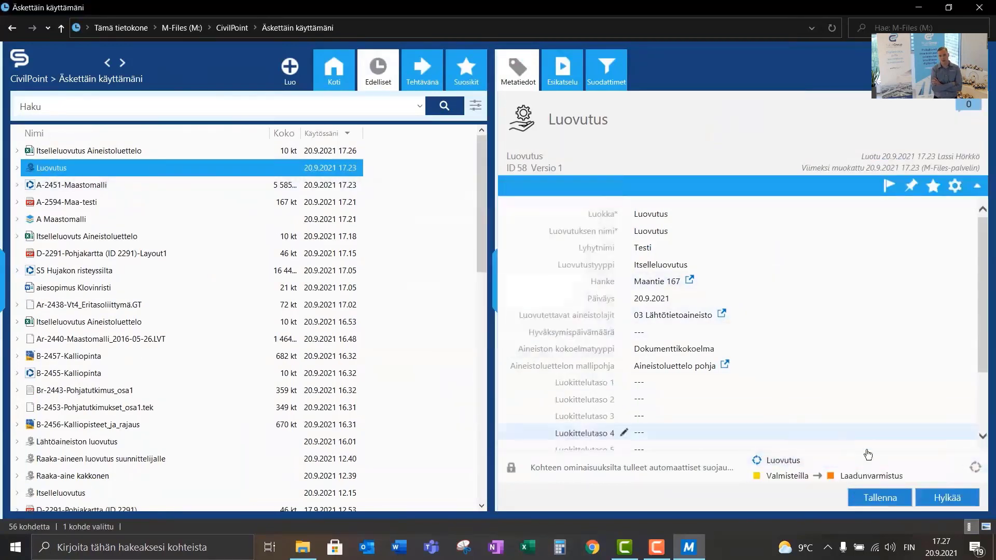
{"action": "left_click", "coordinate": [880, 497]}
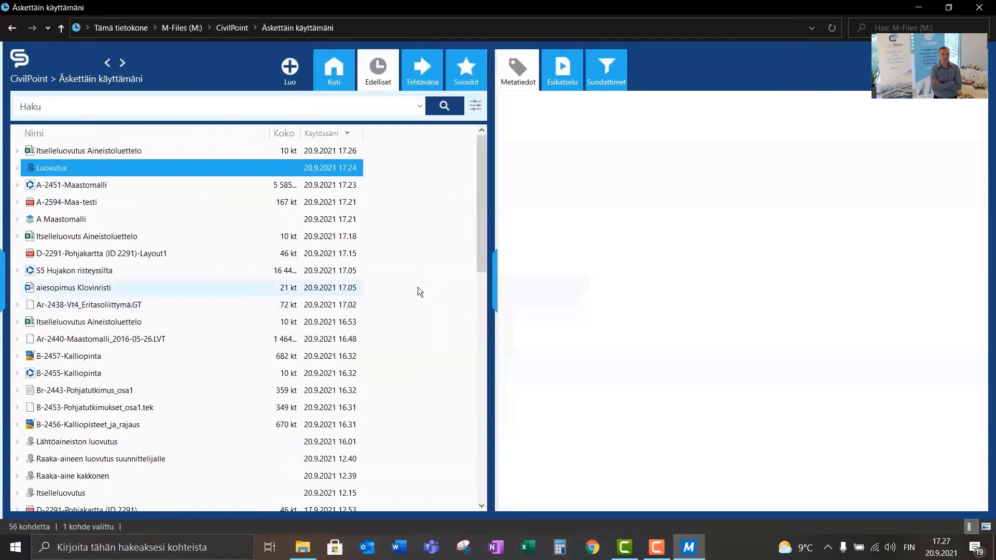
{"action": "left_click", "coordinate": [369, 262]}
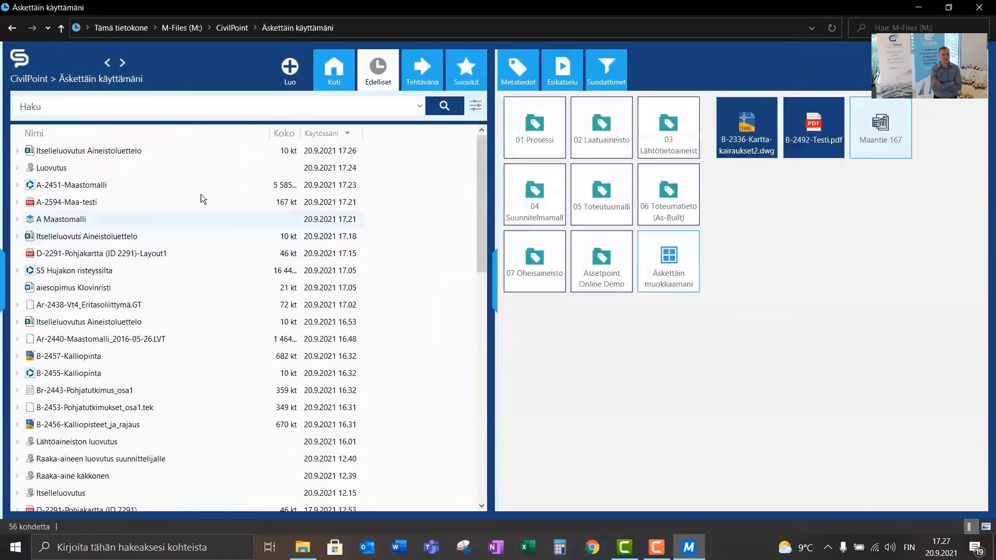
Step: Examine the collection members of Luovutus - Luovutusaineisto under the Luovutus handover's document collections
{"action": "left_click", "coordinate": [16, 168]}
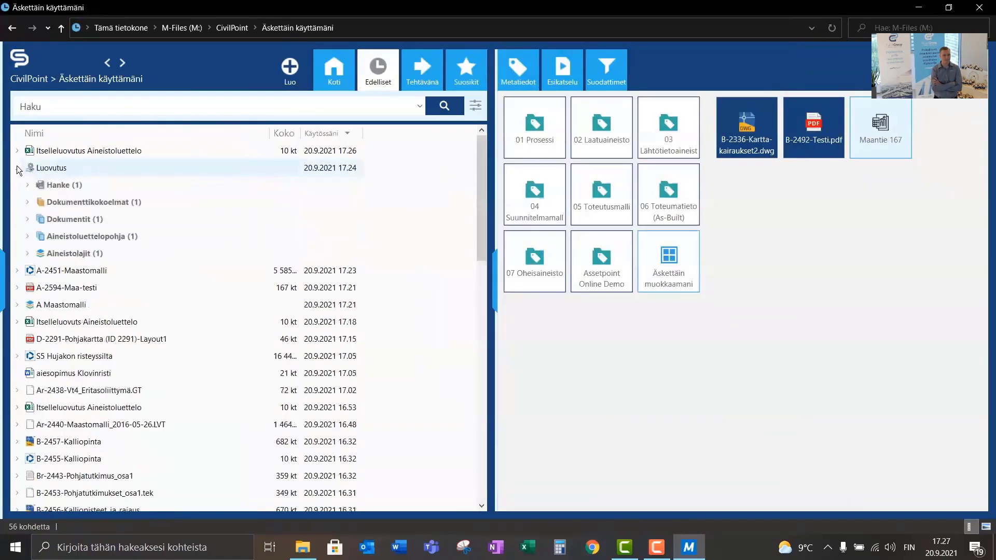
{"action": "left_click", "coordinate": [27, 202]}
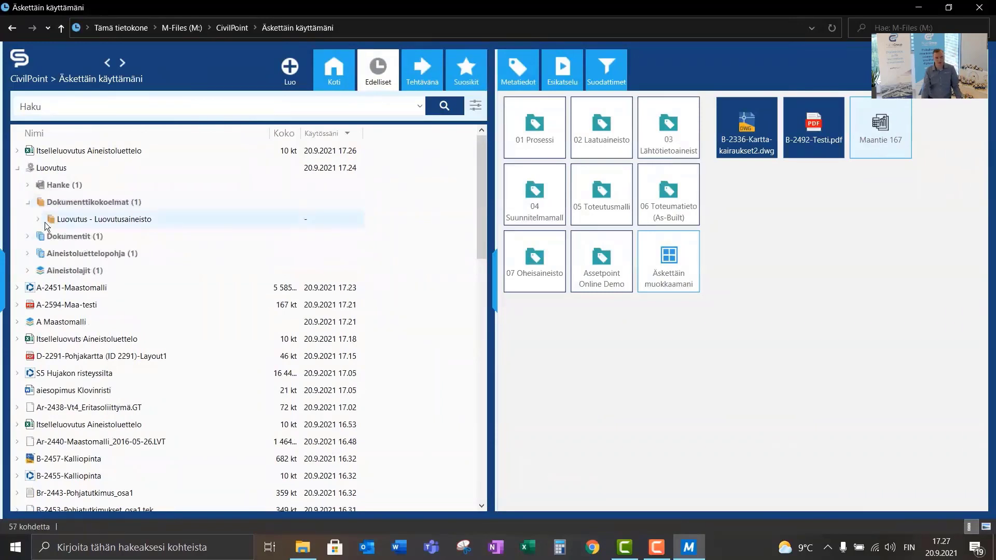
{"action": "left_click", "coordinate": [39, 219]}
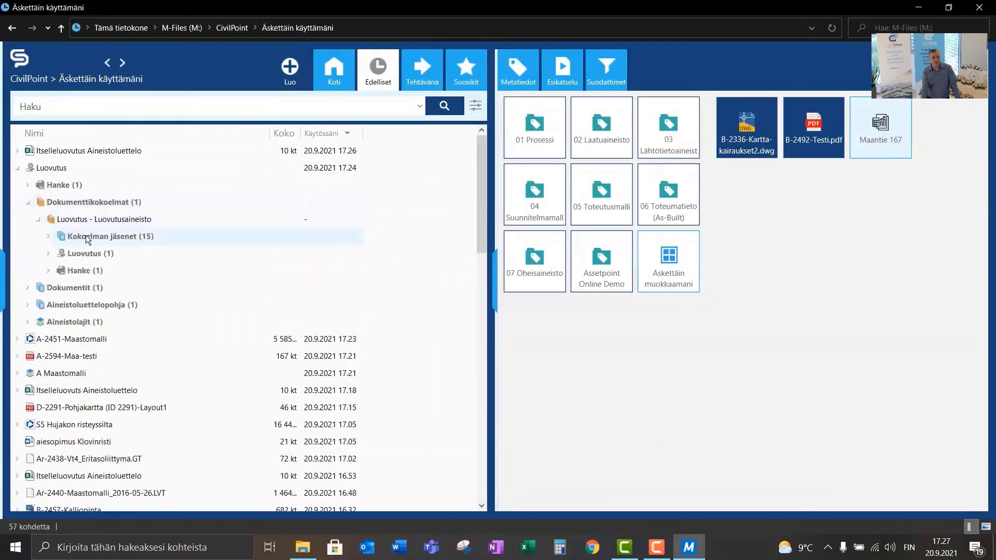
{"action": "left_click", "coordinate": [49, 236]}
{"action": "left_click", "coordinate": [133, 255]}
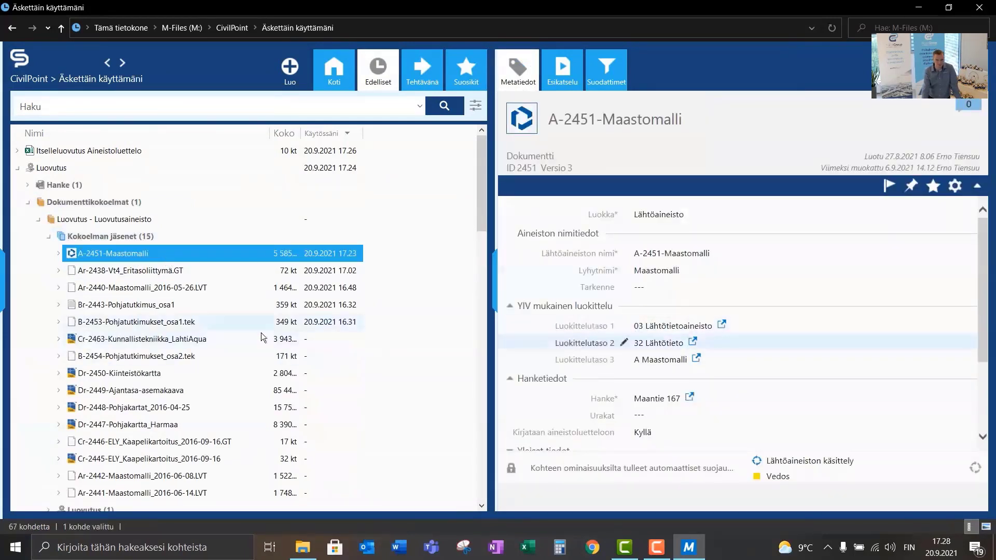
{"action": "scroll", "coordinate": [253, 339], "scroll_direction": "down", "scroll_amount": 2}
{"action": "scroll", "coordinate": [251, 342], "scroll_direction": "up", "scroll_amount": 2}
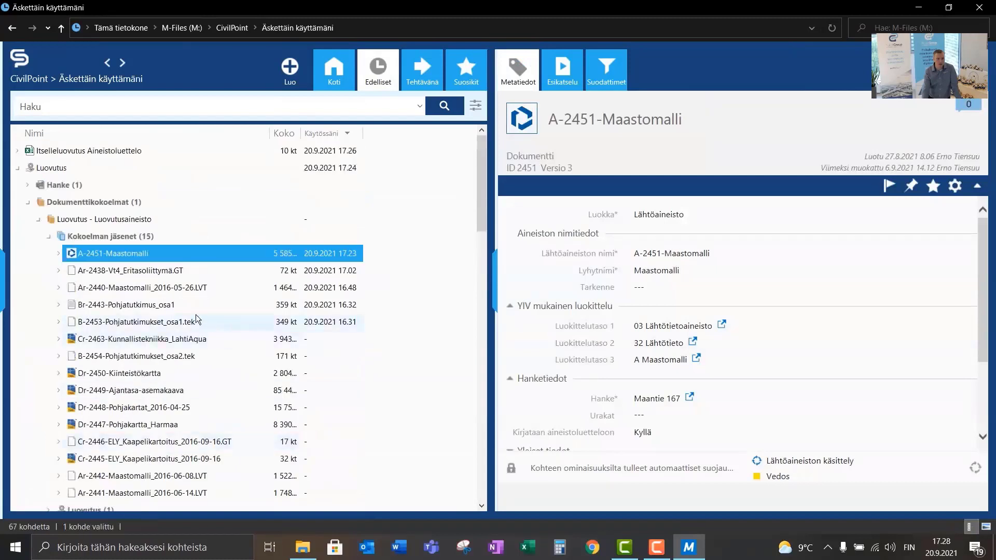
{"action": "left_click", "coordinate": [49, 237]}
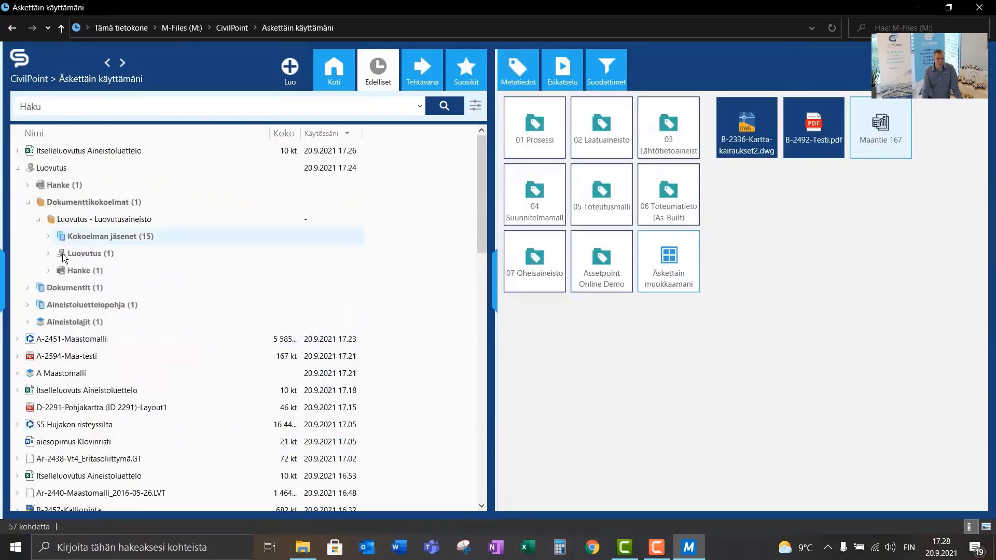
Step: Preview the contents of the Luovutus Aineistoluettelo spreadsheet found under the handover's documents
{"action": "left_click", "coordinate": [28, 288]}
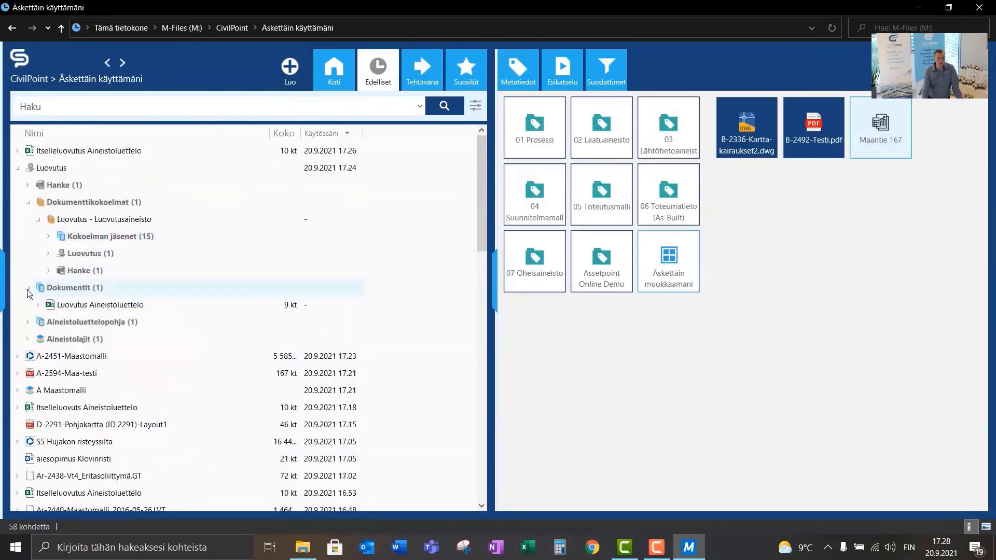
{"action": "left_click", "coordinate": [88, 306]}
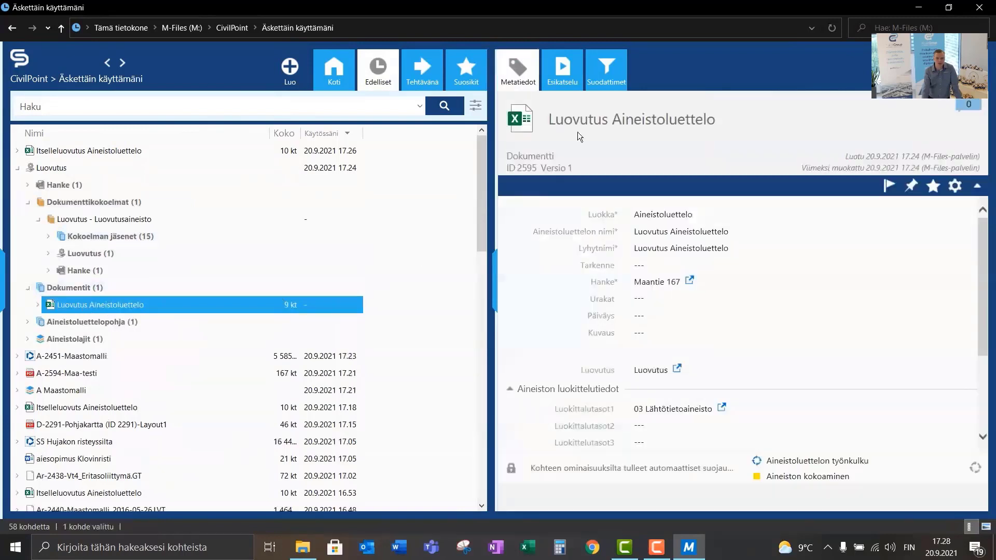
{"action": "left_click", "coordinate": [567, 75]}
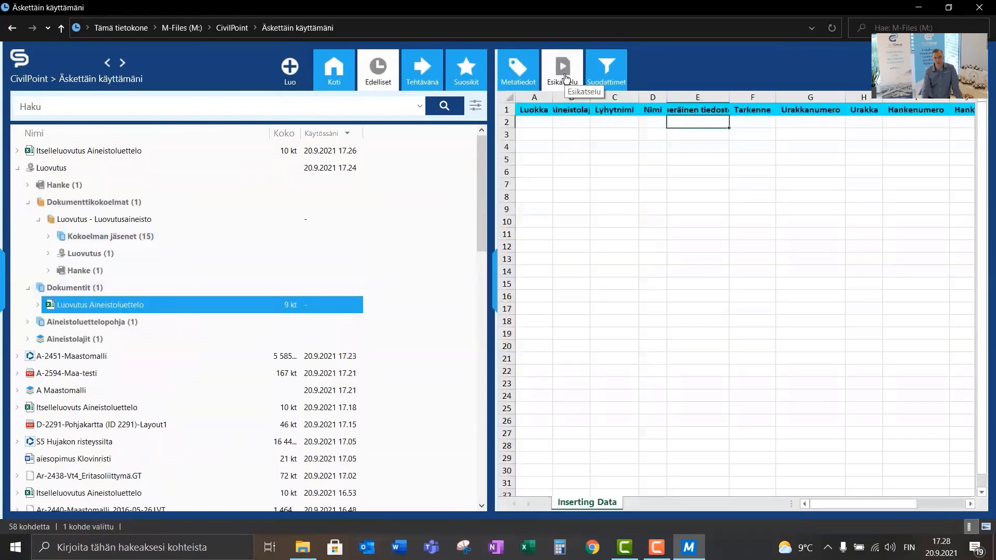
{"action": "left_click", "coordinate": [561, 122]}
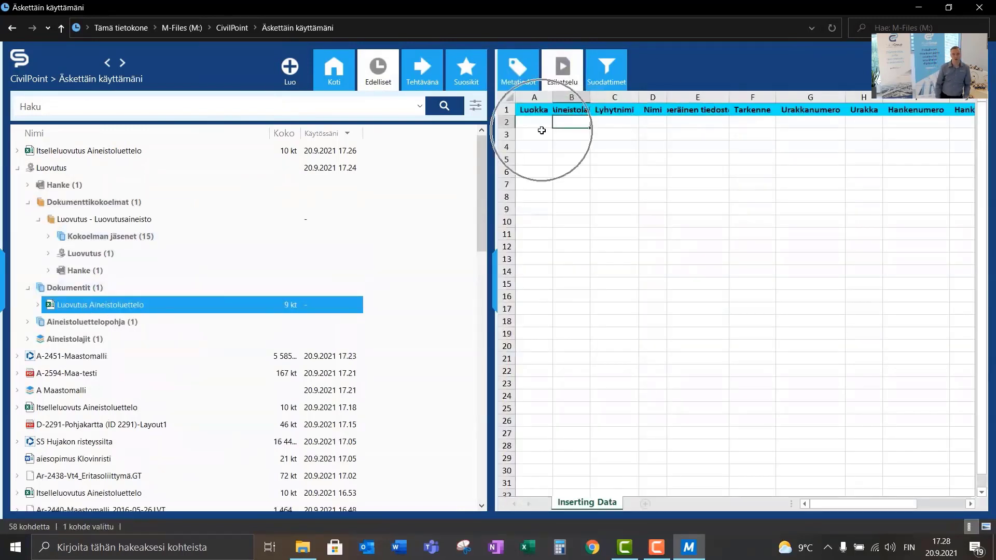
{"action": "left_click", "coordinate": [539, 127]}
{"action": "key", "text": "Right"}
{"action": "key", "text": "Right"}
{"action": "key", "text": "Right"}
{"action": "key", "text": "Right"}
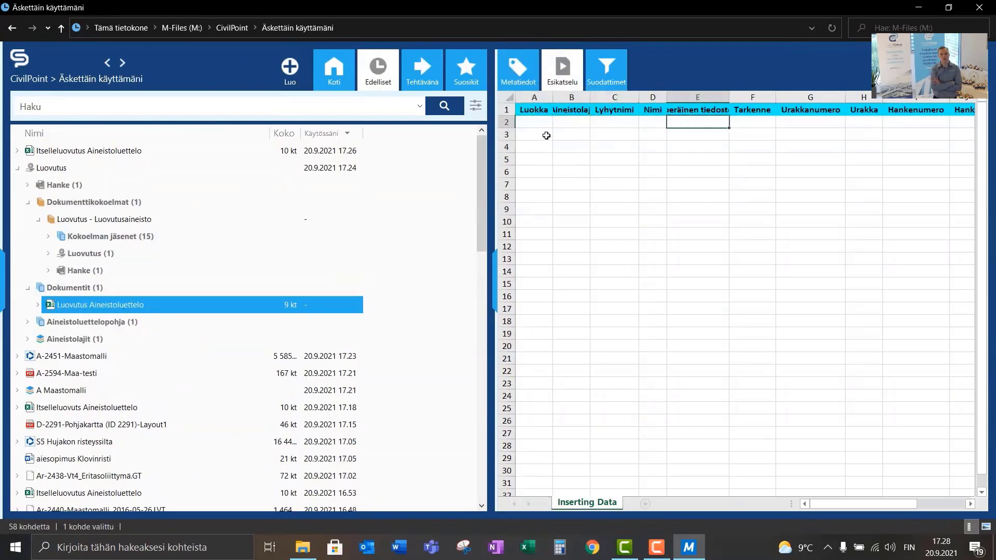
Step: Move the Luovutus Aineistoluettelo document's workflow state to Päivitä aineistolistaus and save the change
{"action": "left_click", "coordinate": [520, 79]}
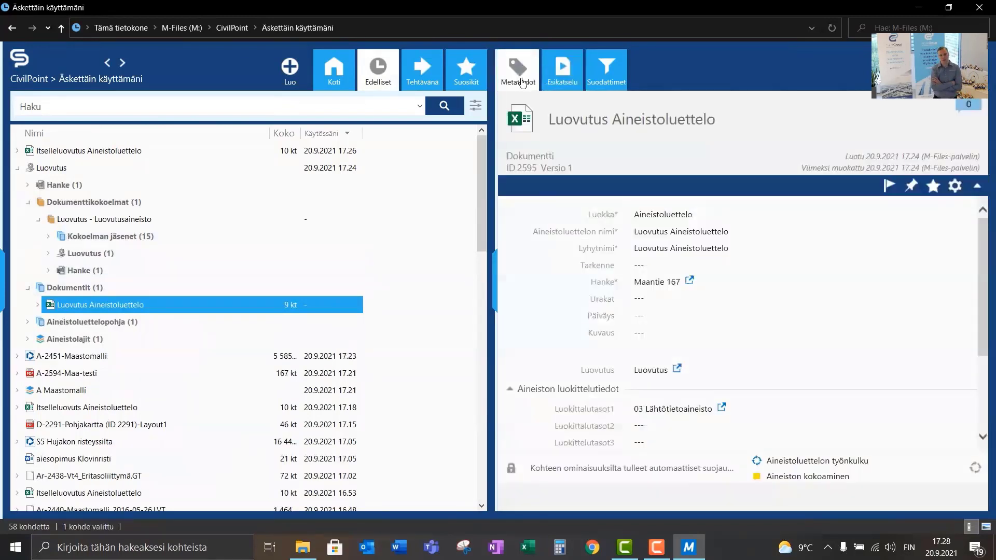
{"action": "left_click", "coordinate": [840, 476]}
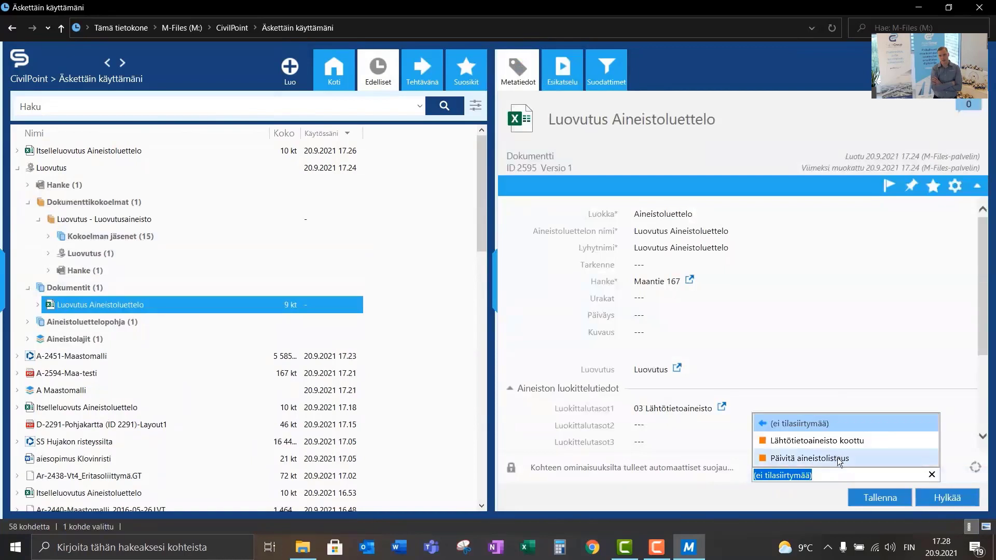
{"action": "left_click", "coordinate": [837, 458]}
{"action": "left_click", "coordinate": [541, 333]}
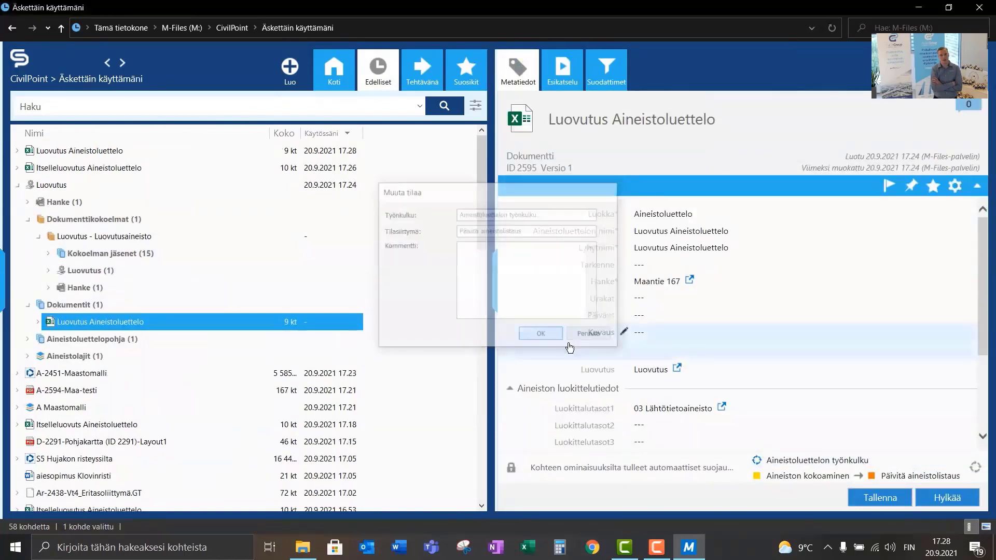
{"action": "left_click", "coordinate": [886, 498]}
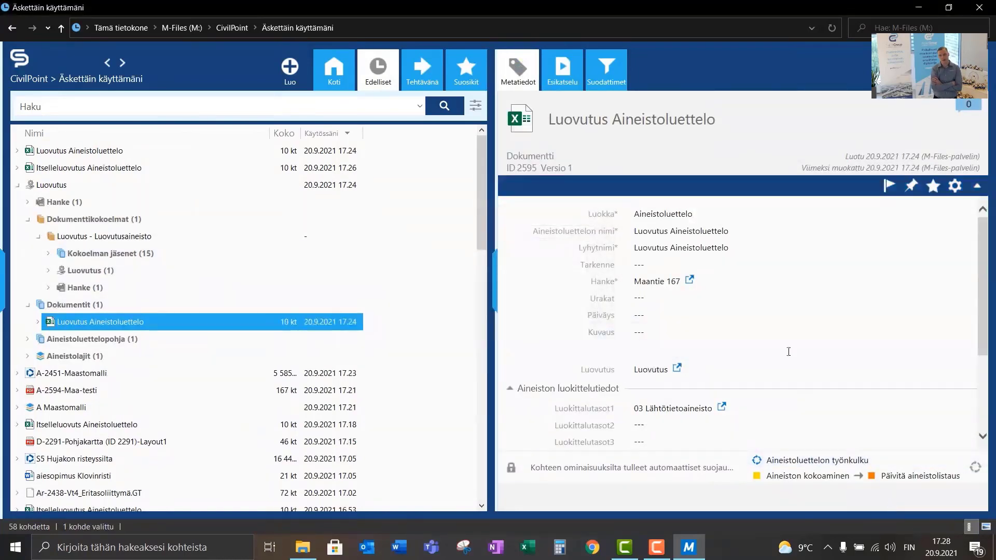
Step: Preview the Luovutus Aineistoluettelo spreadsheet and examine its material rows across the columns from Luokka to Tila
{"action": "left_click", "coordinate": [565, 67]}
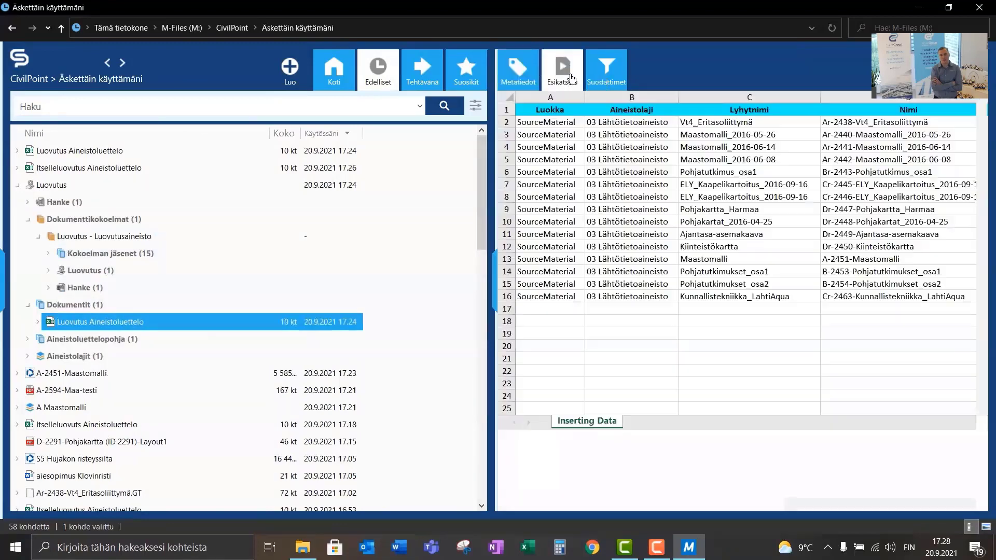
{"action": "left_click", "coordinate": [568, 122]}
{"action": "key", "text": "Right"}
{"action": "key", "text": "Right"}
{"action": "key", "text": "Right"}
{"action": "key", "text": "Right"}
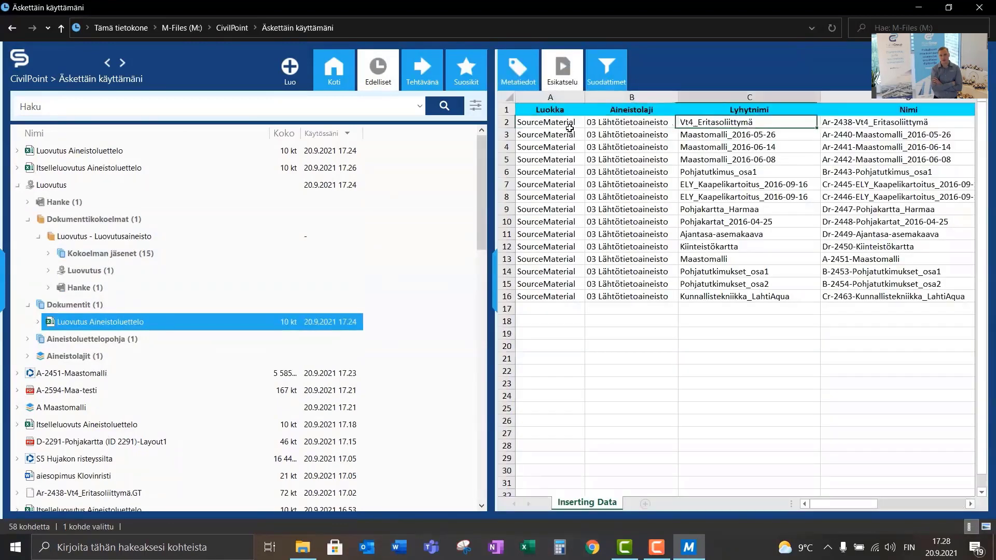
{"action": "key", "text": "Right"}
{"action": "key", "text": "Right"}
{"action": "key", "text": "Right"}
{"action": "key", "text": "Right"}
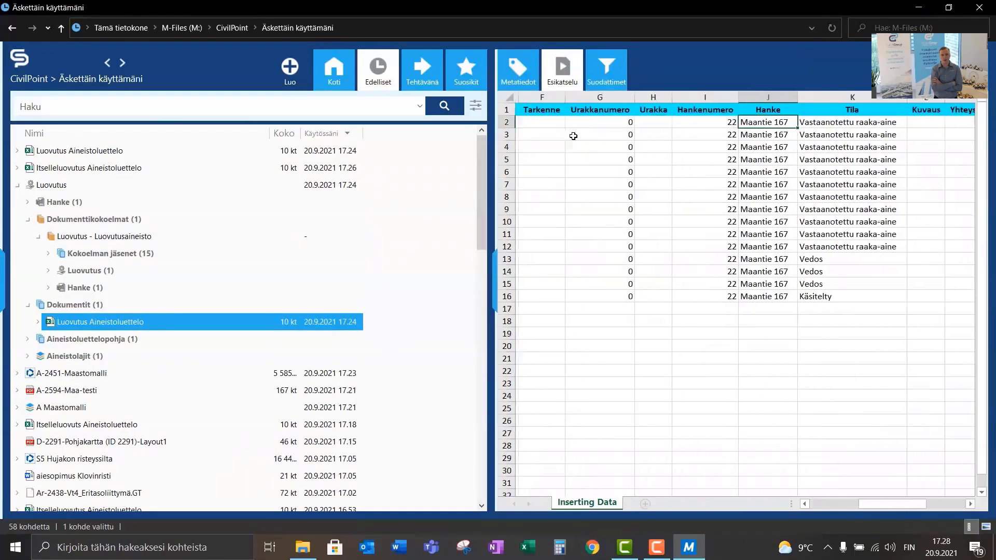
{"action": "key", "text": "Left"}
{"action": "key", "text": "Left"}
{"action": "key", "text": "Left"}
{"action": "key", "text": "Left"}
{"action": "key", "text": "Left"}
{"action": "key", "text": "Left"}
{"action": "key", "text": "Left"}
{"action": "key", "text": "Left"}
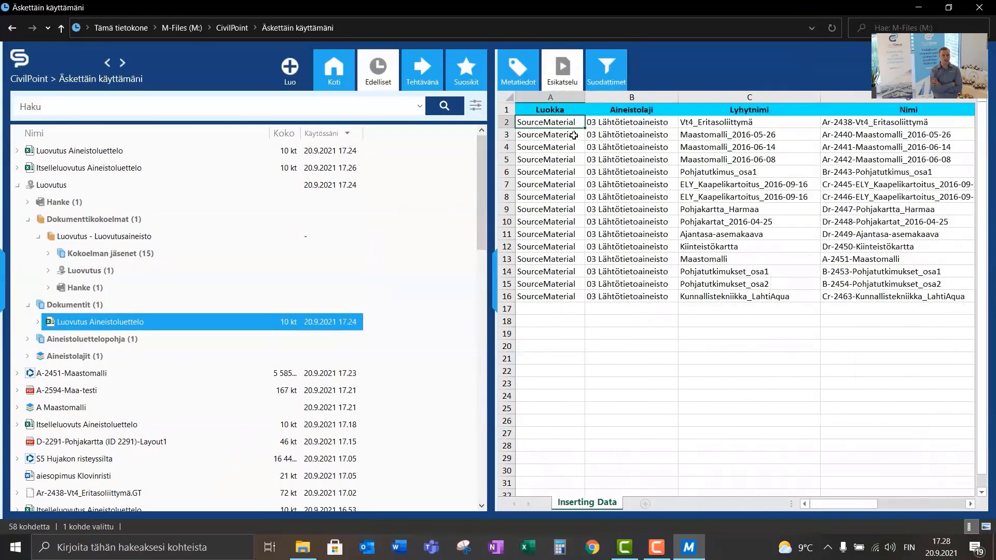
{"action": "left_click", "coordinate": [337, 78]}
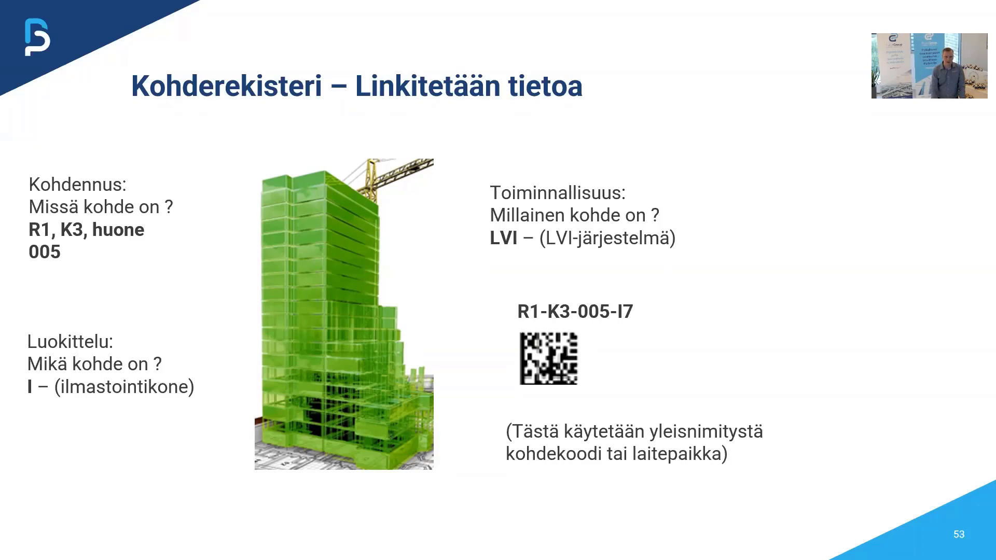
{"action": "key", "text": "Right"}
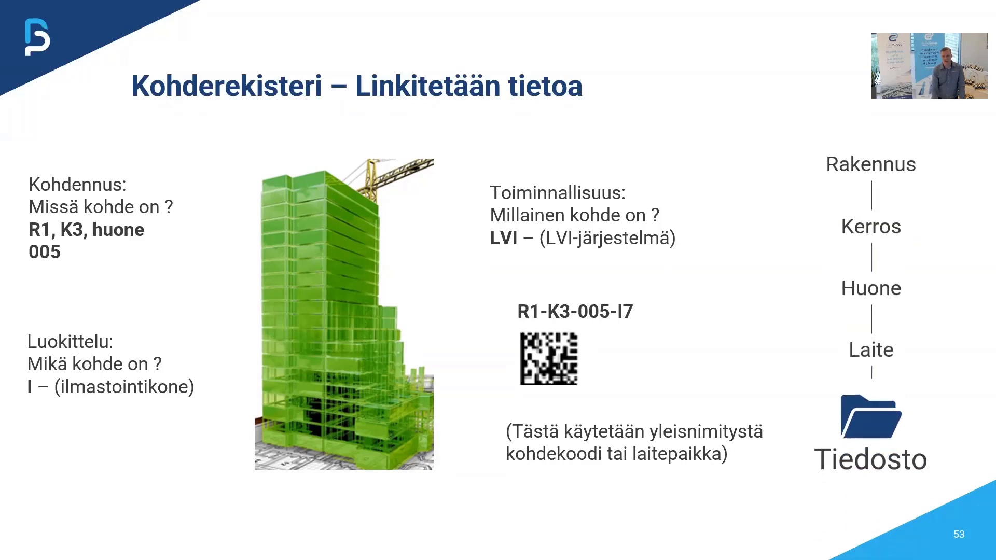